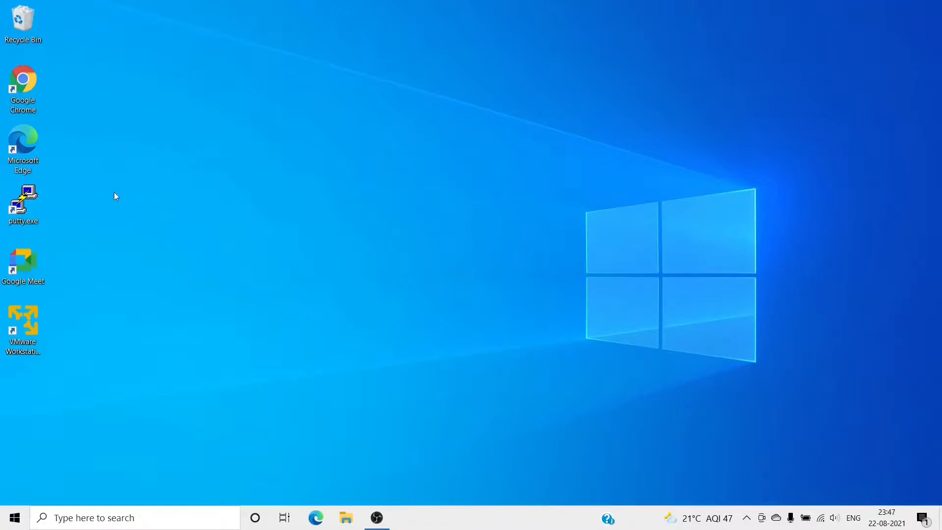
# Launch Chrome, search Google for 'Rocky Linux', and open the official rockylinux.org site.
pyautogui.doubleClick(24, 86)
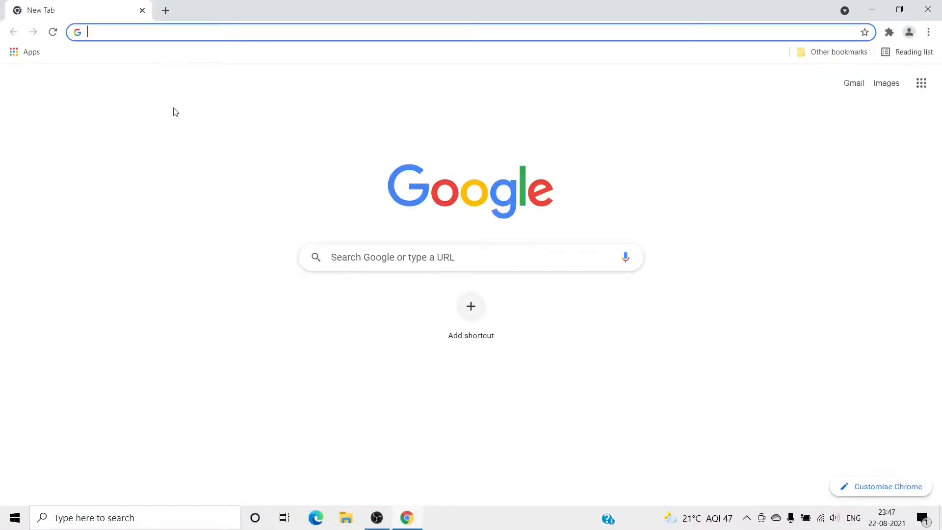
pyautogui.write('google.com')
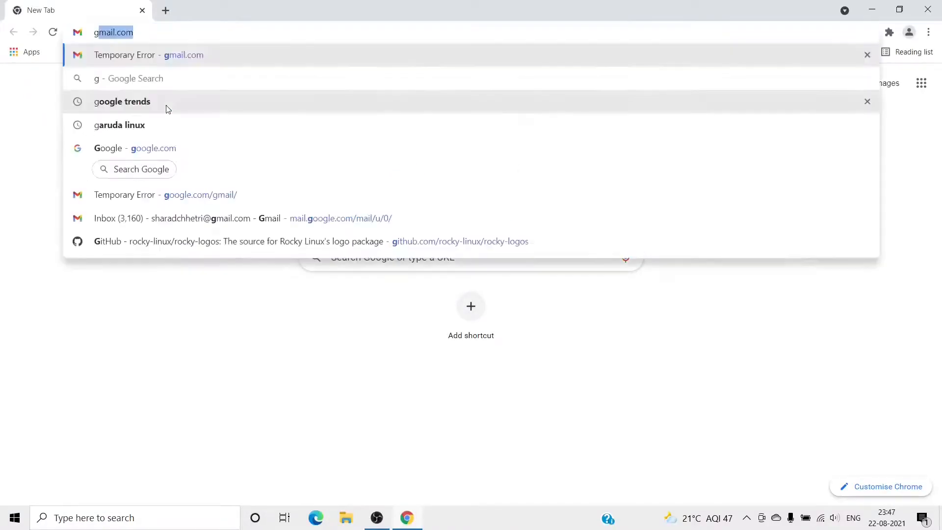
pyautogui.press('Return')
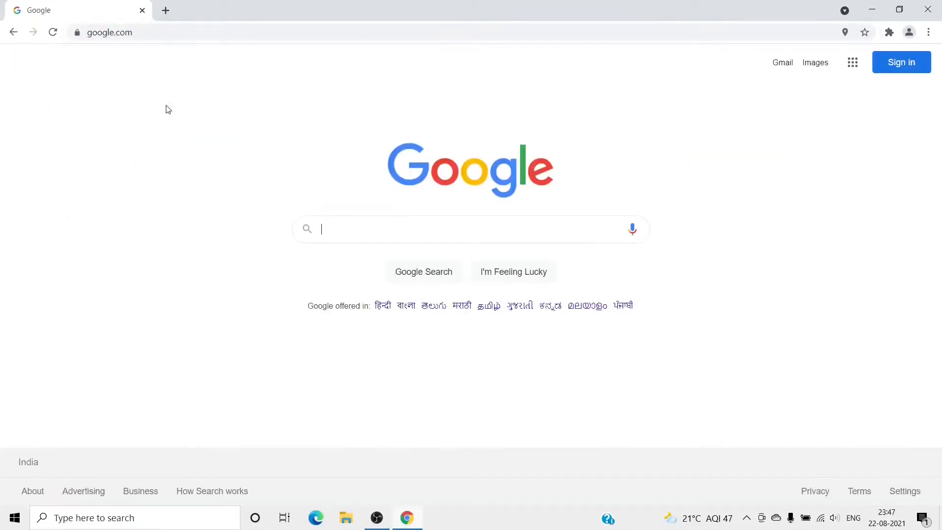
pyautogui.write('Rock')
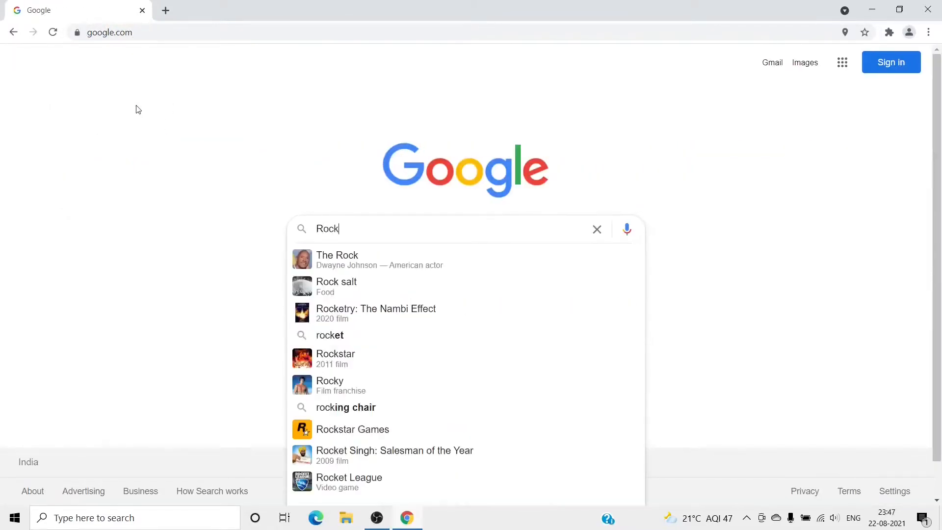
pyautogui.write('y Linux')
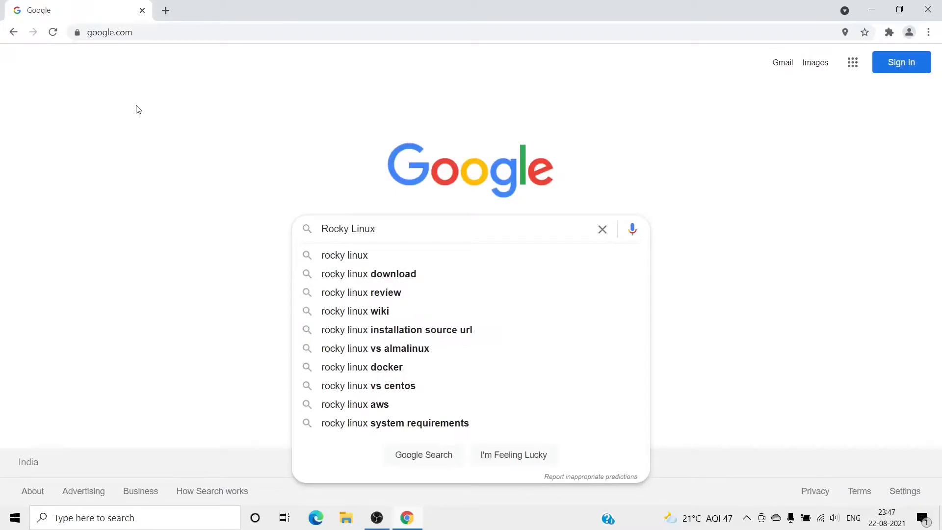
pyautogui.press('Return')
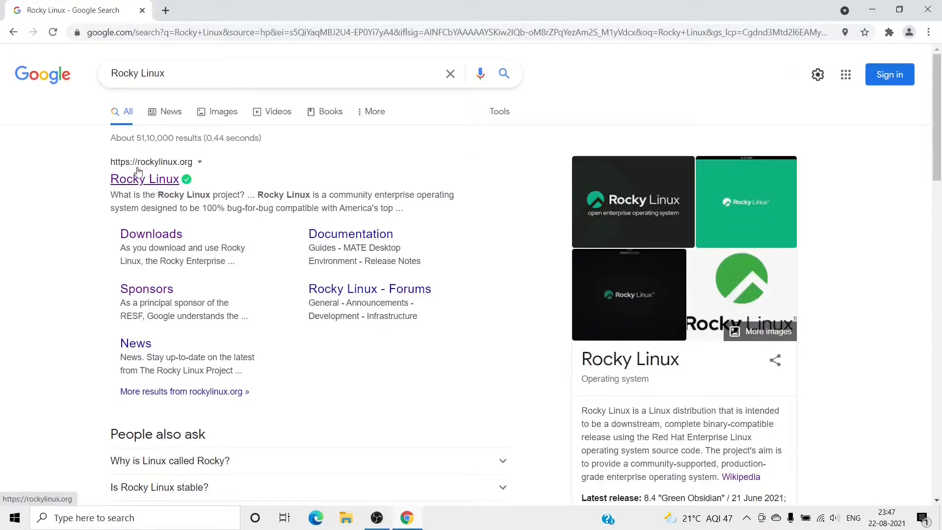
pyautogui.click(154, 180)
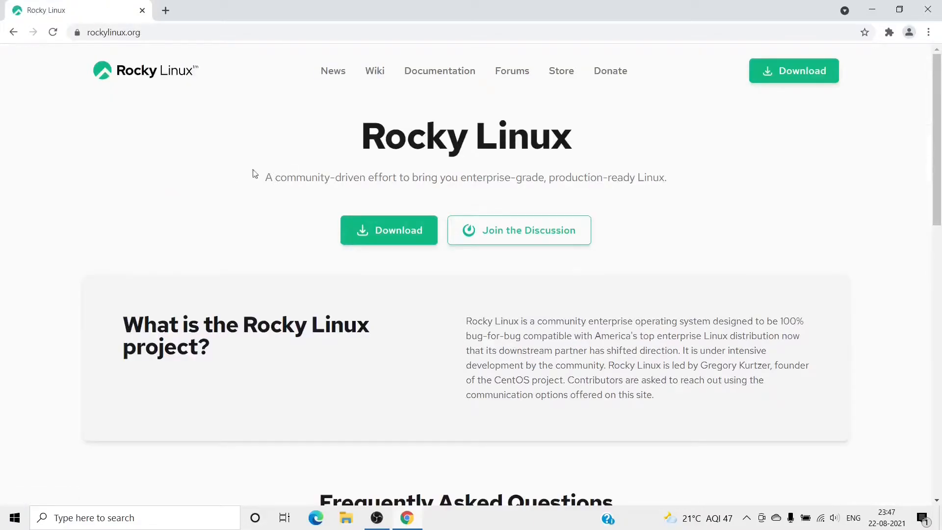
# Visit the downloads page, cancel saving the x86_64 Minimal ISO, and minimise Chrome.
pyautogui.click(786, 71)
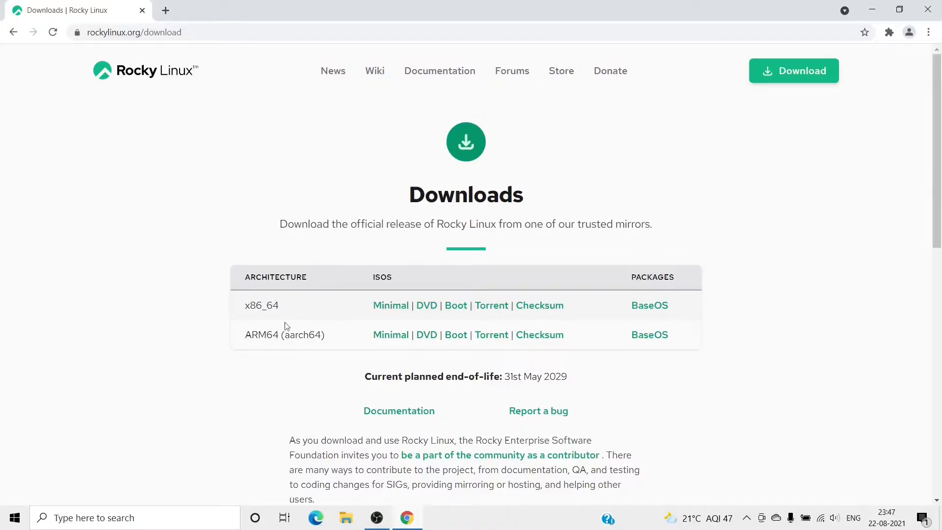
pyautogui.click(382, 308)
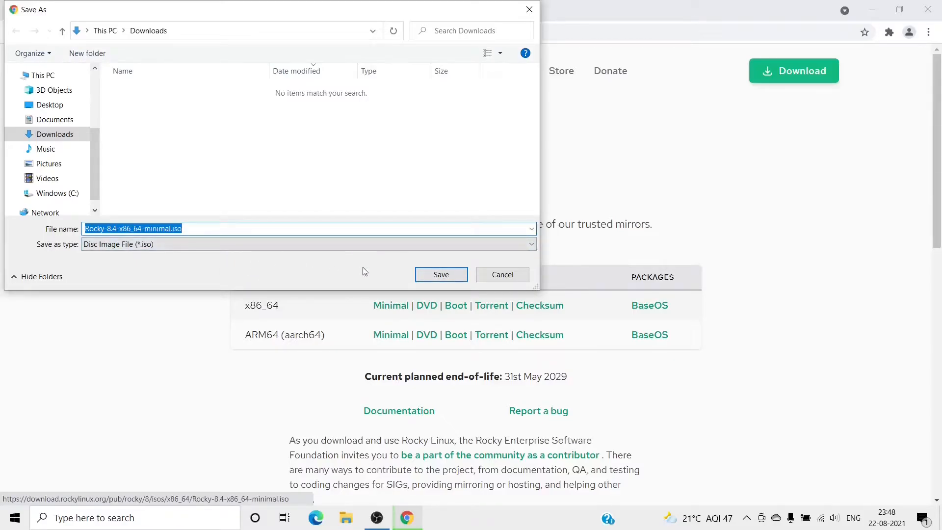
pyautogui.click(502, 276)
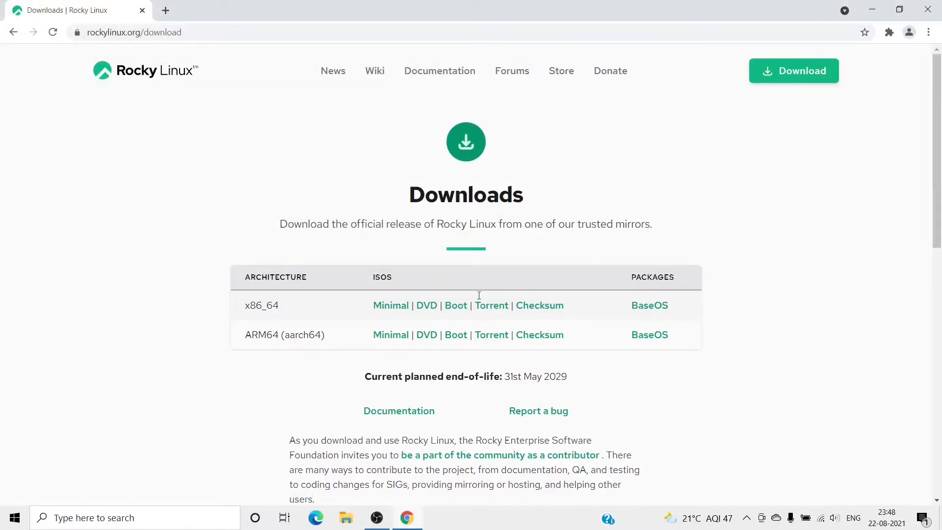
pyautogui.click(872, 9)
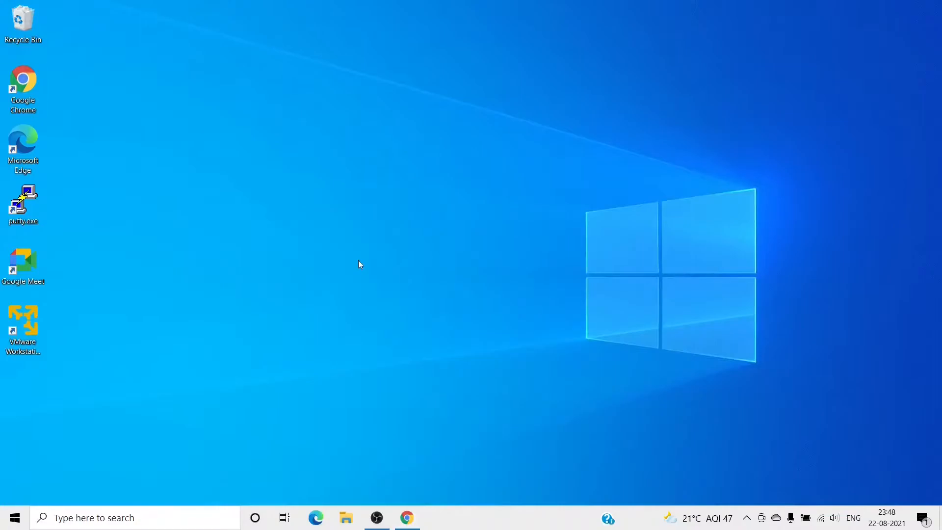
# Find VMware Workstation 16 Player through Windows search, launch it, and maximise its window.
pyautogui.click(119, 518)
pyautogui.write('vmwar')
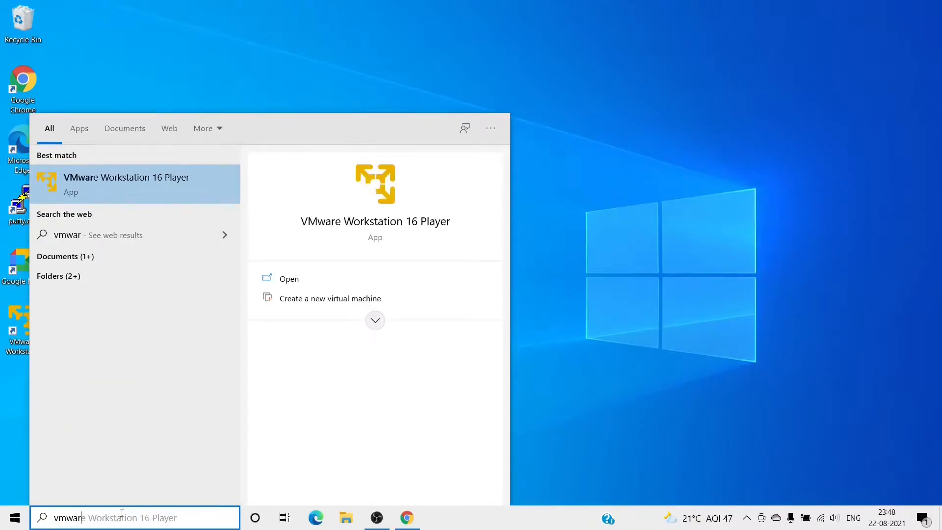
pyautogui.click(298, 286)
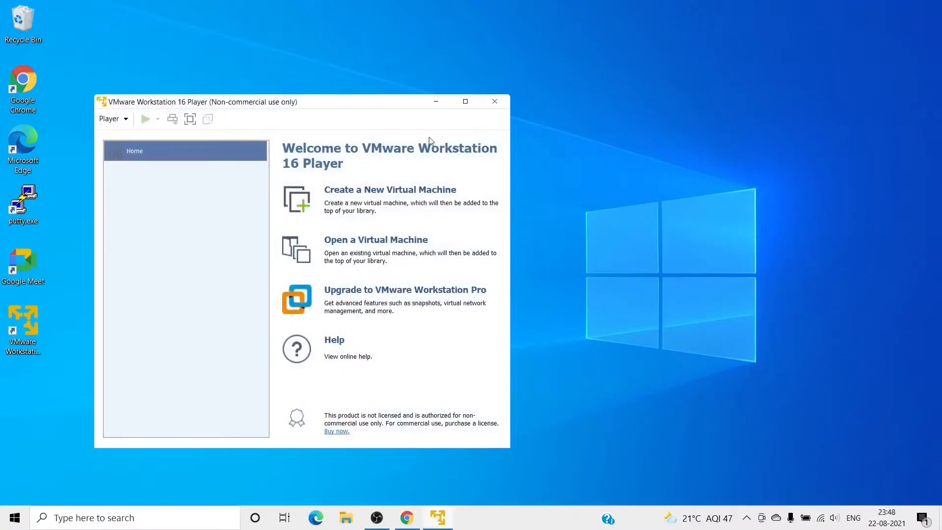
pyautogui.click(465, 102)
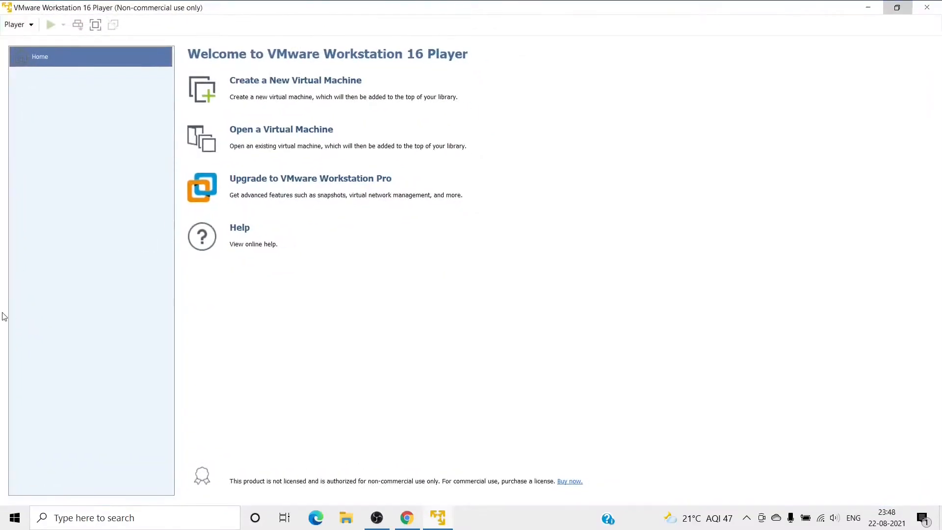
# Create a new VM with the OS installed later and Linux, Red Hat Enterprise Linux 8 64-bit guest.
pyautogui.click(275, 84)
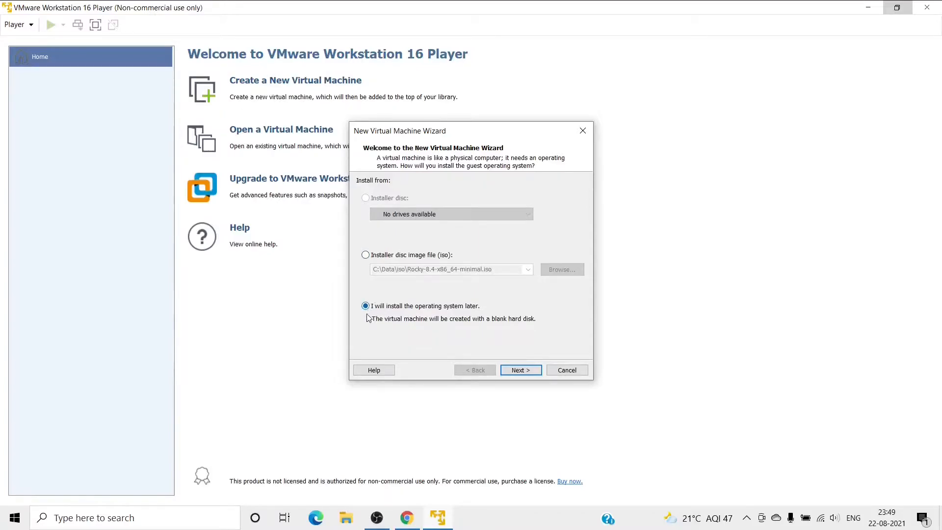
pyautogui.click(511, 371)
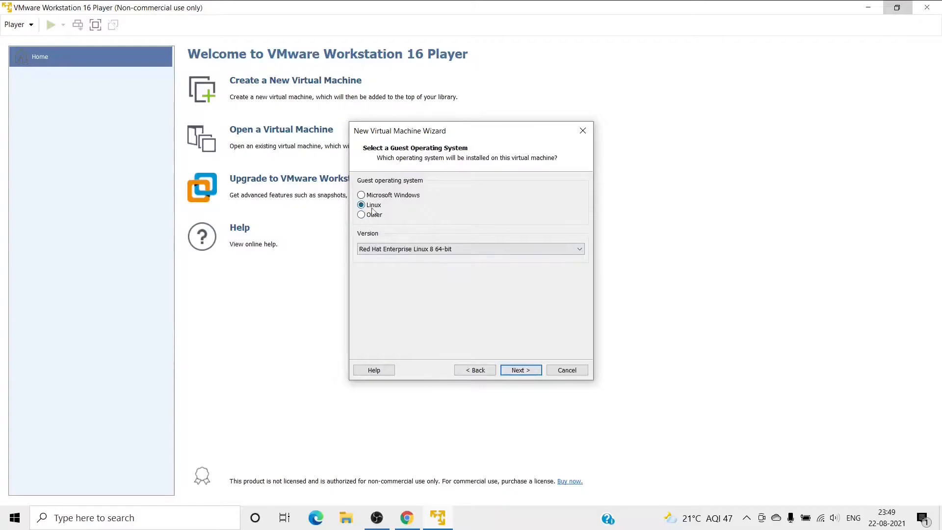
pyautogui.click(384, 251)
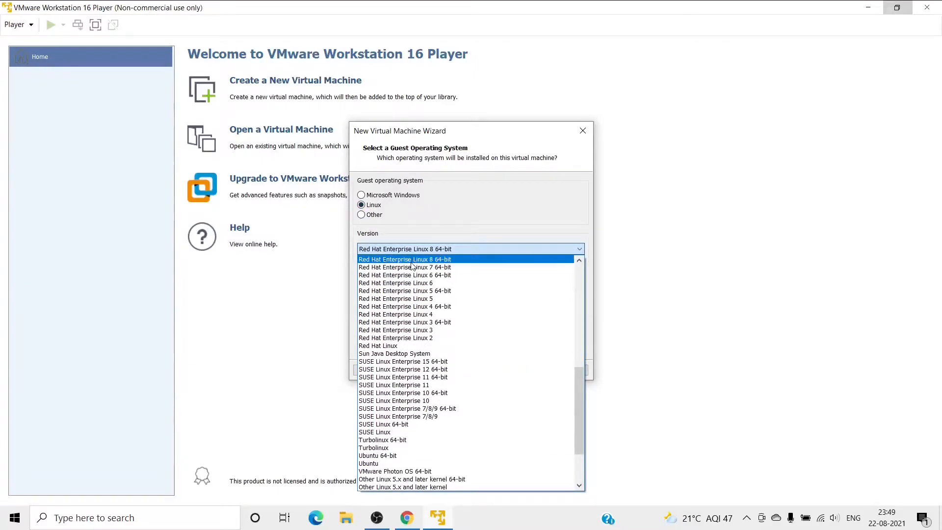
pyautogui.scroll(2, 410, 275)
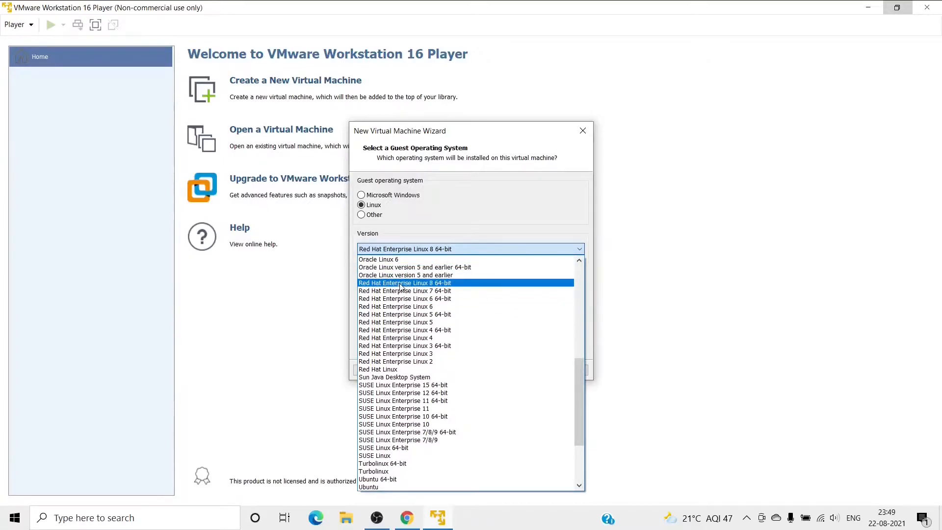
pyautogui.click(400, 284)
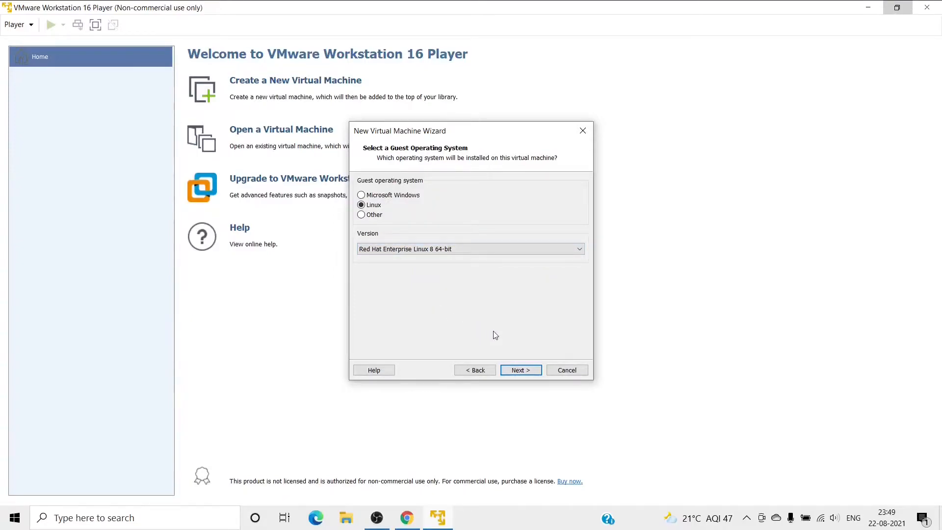
pyautogui.click(514, 369)
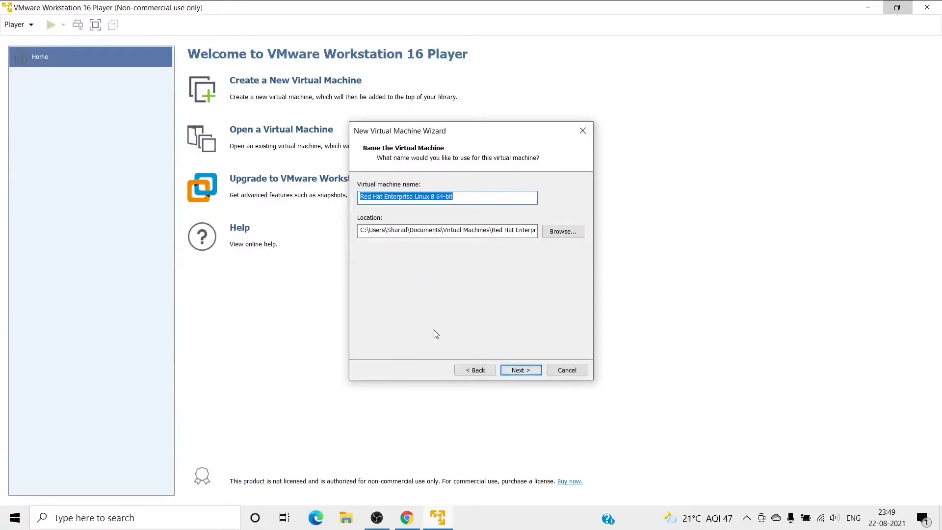
# Name the virtual machine 'Rocky Linux'.
pyautogui.click(446, 201)
pyautogui.moveTo(453, 198); pyautogui.dragTo(356, 202)
pyautogui.press('BackSpace')
pyautogui.write('Ro')
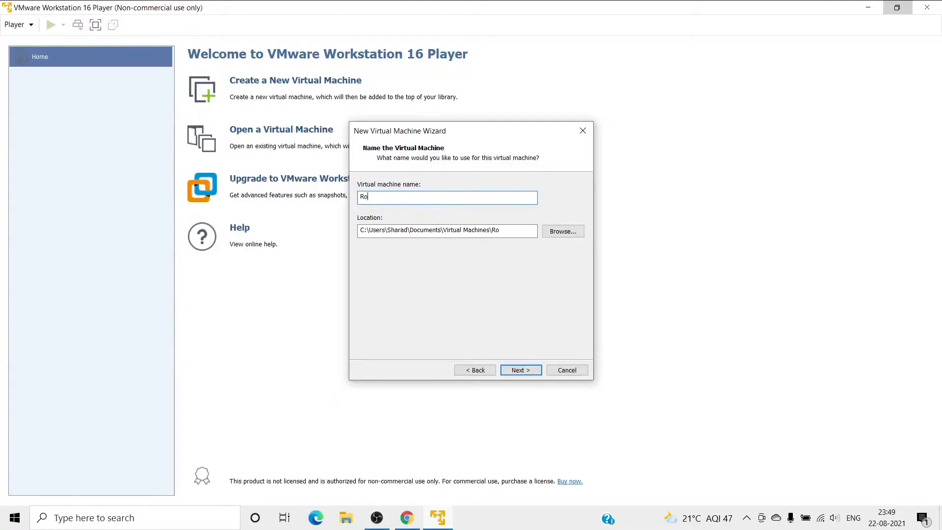
pyautogui.write('cky Linux')
pyautogui.click(518, 371)
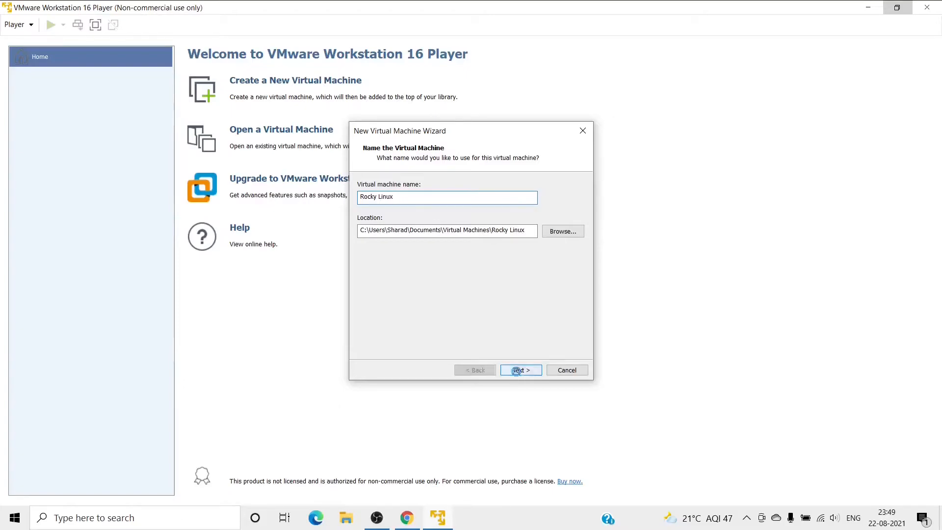
# Set a 30 GB maximum disk size stored as multiple split files.
pyautogui.click(456, 212)
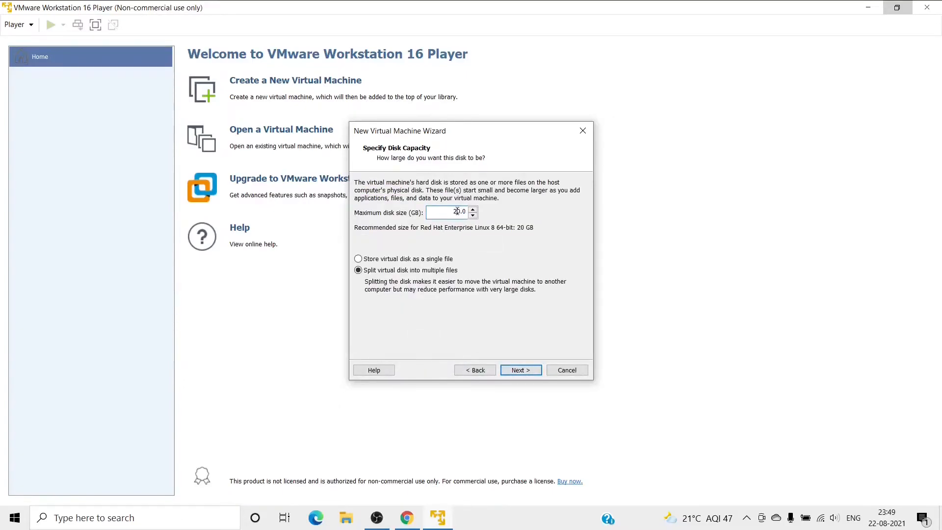
pyautogui.moveTo(453, 212); pyautogui.dragTo(468, 212)
pyautogui.write('30')
pyautogui.click(358, 259)
pyautogui.click(358, 270)
pyautogui.click(516, 373)
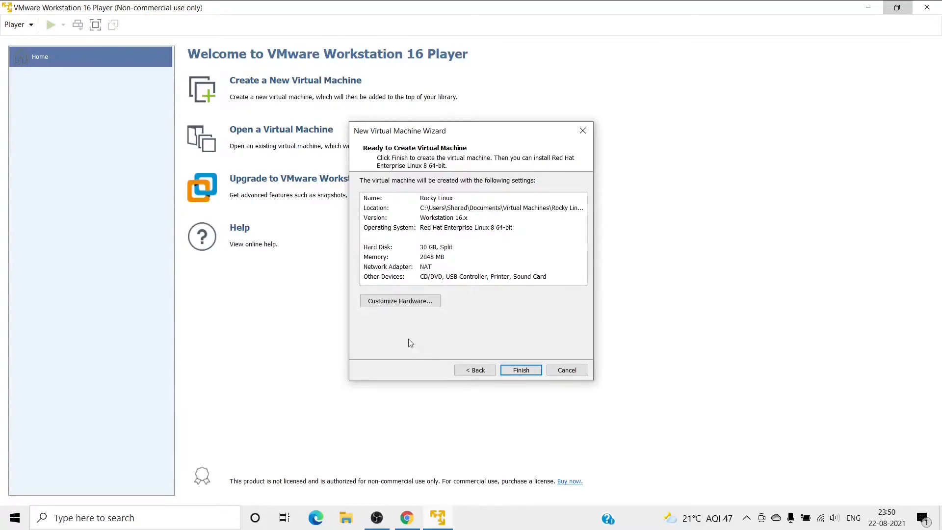
# In Customize Hardware, set the VM's memory to 3048 MB.
pyautogui.click(397, 305)
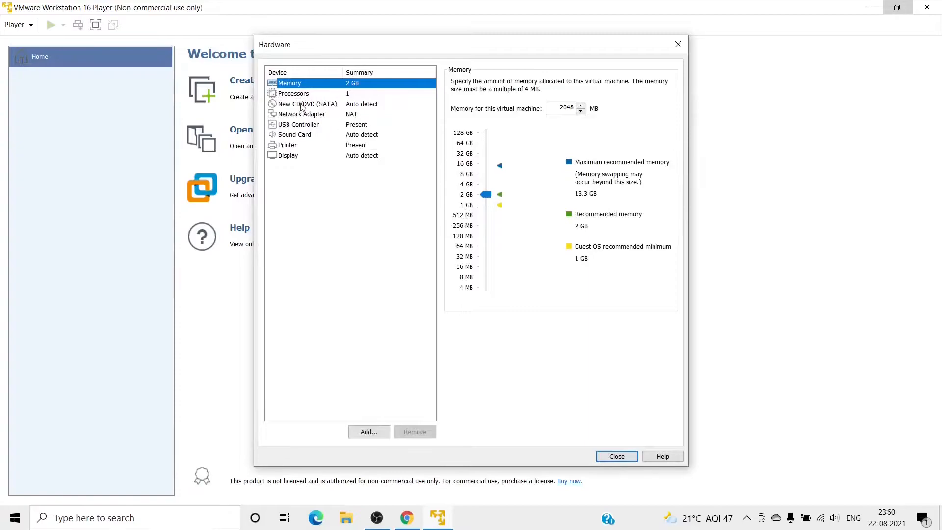
pyautogui.click(565, 109)
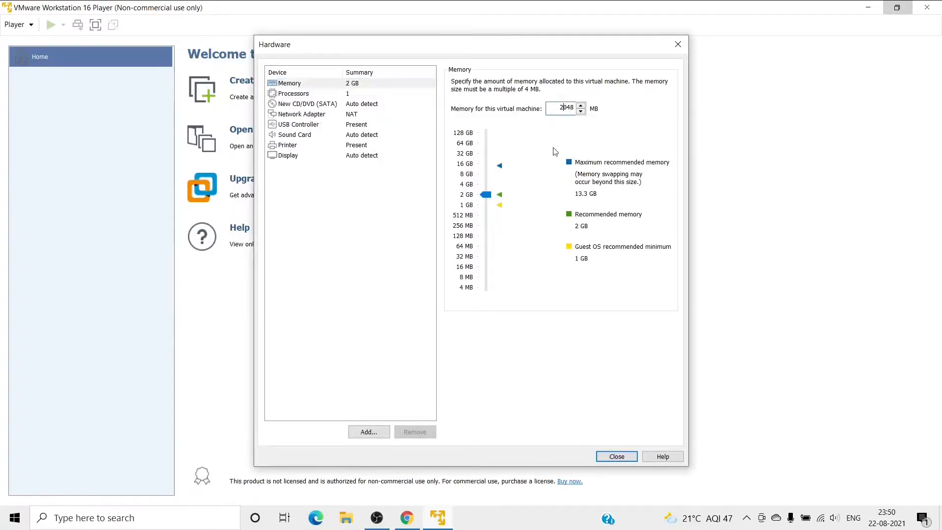
pyautogui.press('BackSpace')
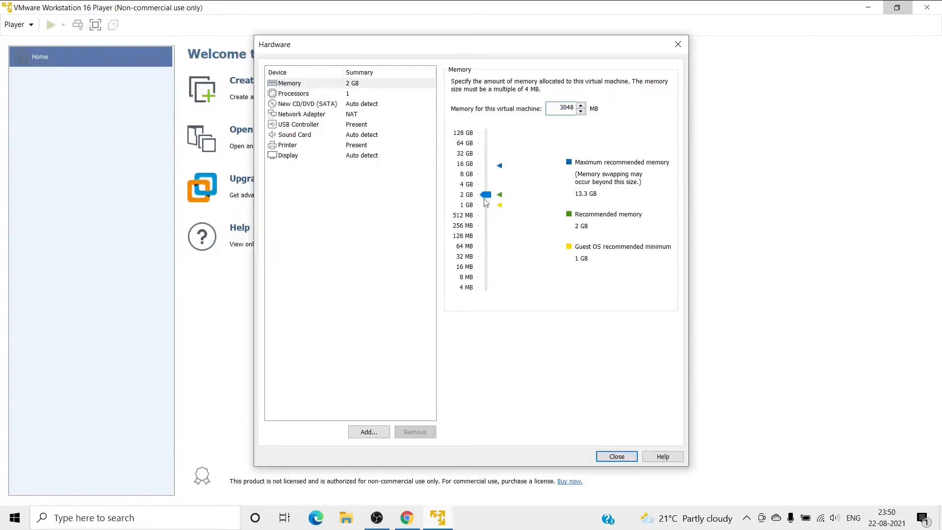
pyautogui.click(471, 186)
pyautogui.moveTo(486, 185)
pyautogui.mouseDown()
pyautogui.moveTo(485, 175)
pyautogui.moveTo(487, 192)
pyautogui.mouseUp()
pyautogui.click(567, 109)
pyautogui.moveTo(566, 109); pyautogui.dragTo(572, 108)
pyautogui.write('0')
# Adjust the number of processor cores in the Processors settings.
pyautogui.click(279, 95)
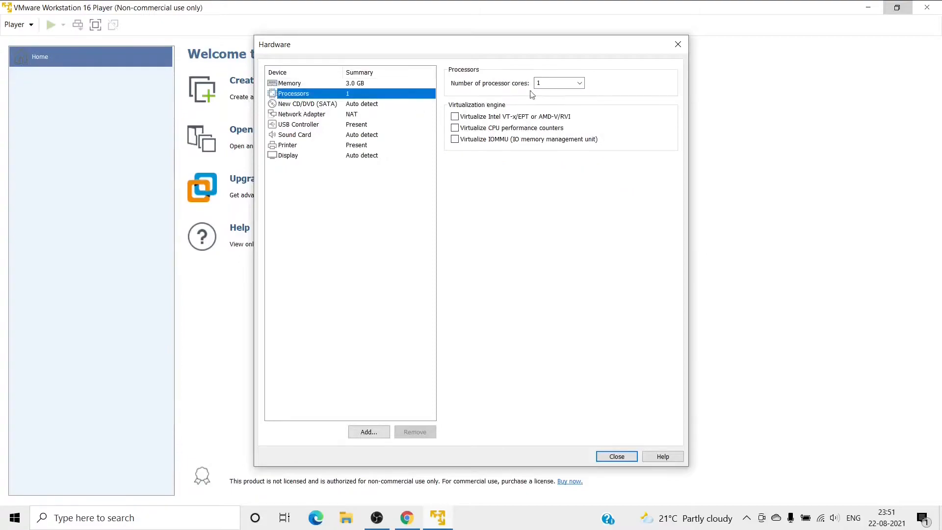
pyautogui.click(566, 84)
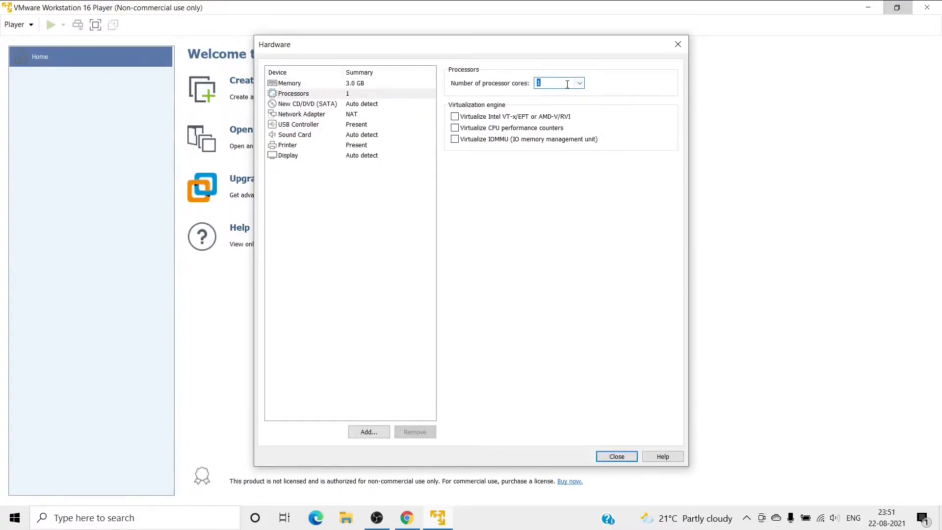
pyautogui.press('Down')
pyautogui.write('1')
# Attach Rocky-8.4-x86_64-minimal.iso to the CD/DVD drive, review network and USB, and close Hardware.
pyautogui.click(314, 105)
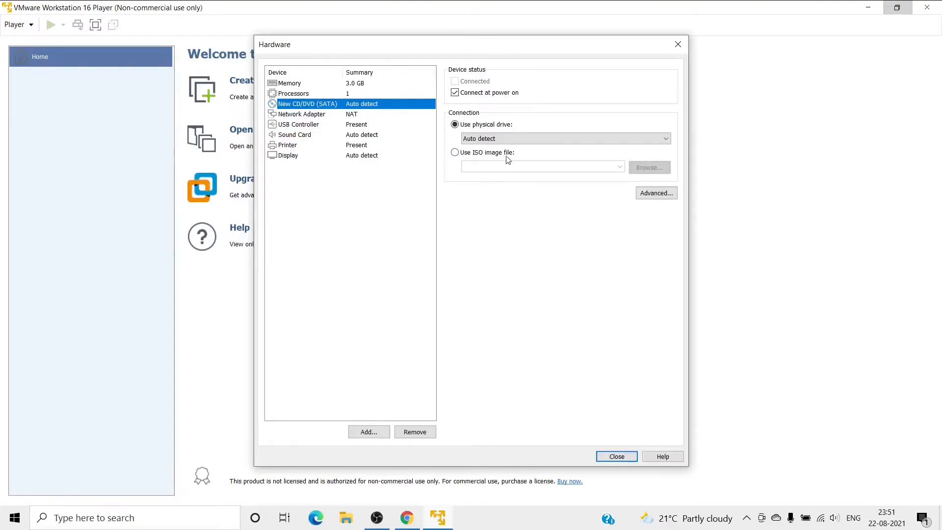
pyautogui.click(455, 154)
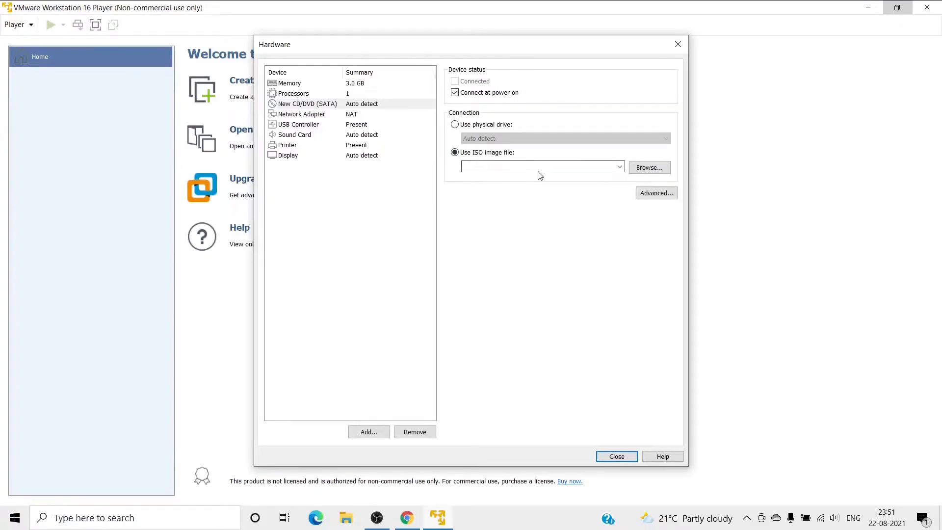
pyautogui.click(649, 169)
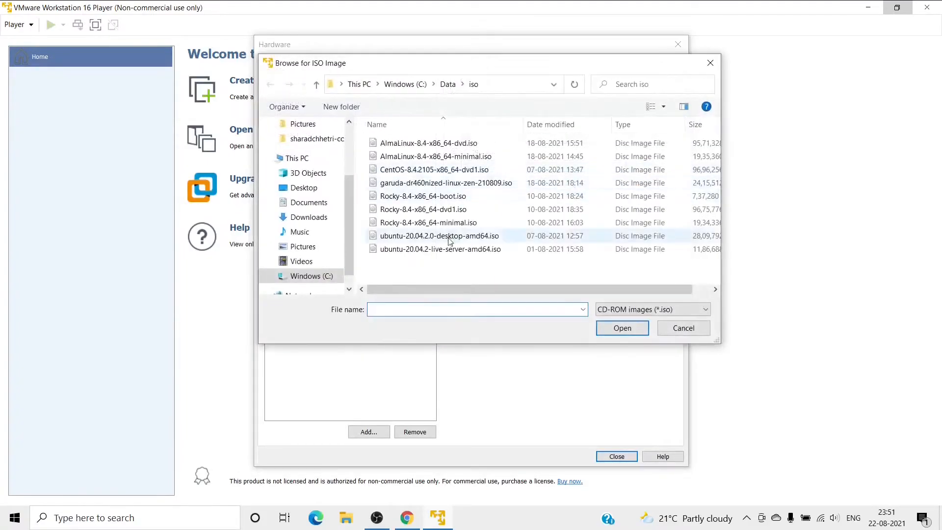
pyautogui.click(448, 224)
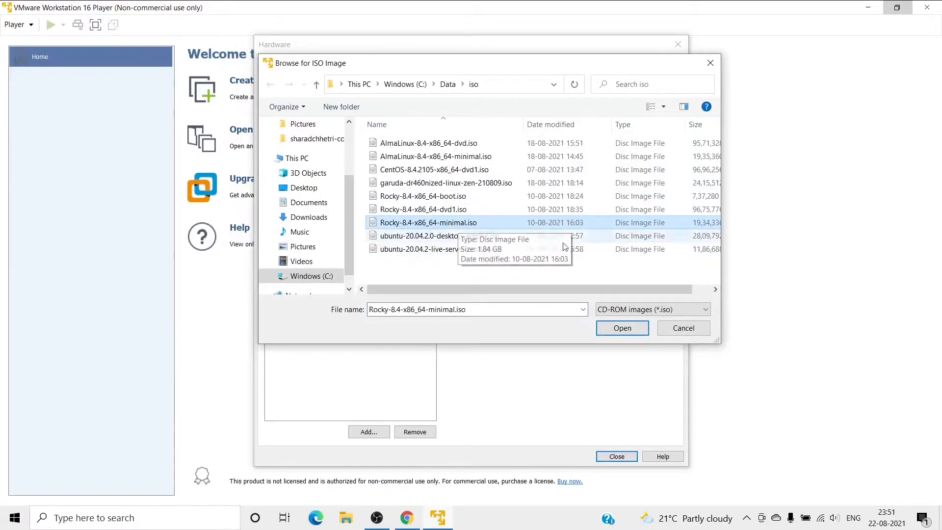
pyautogui.click(608, 328)
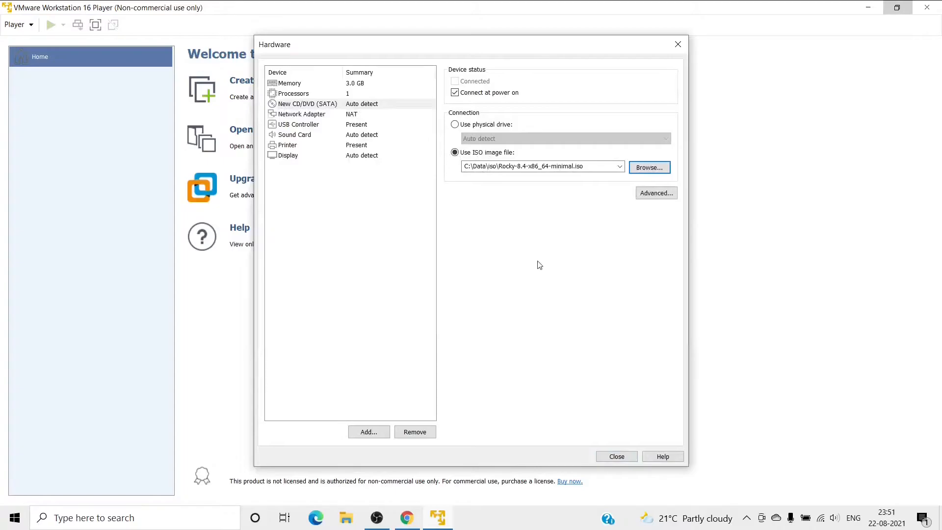
pyautogui.click(322, 116)
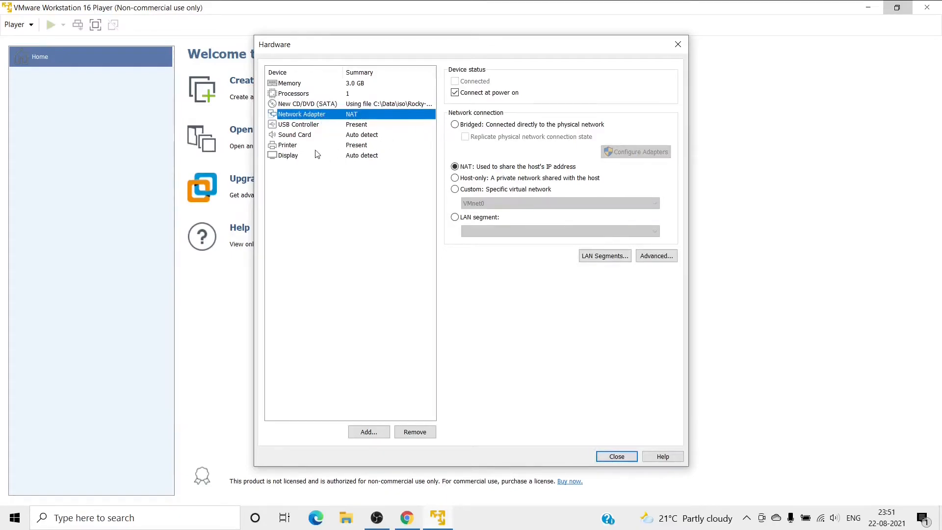
pyautogui.click(306, 126)
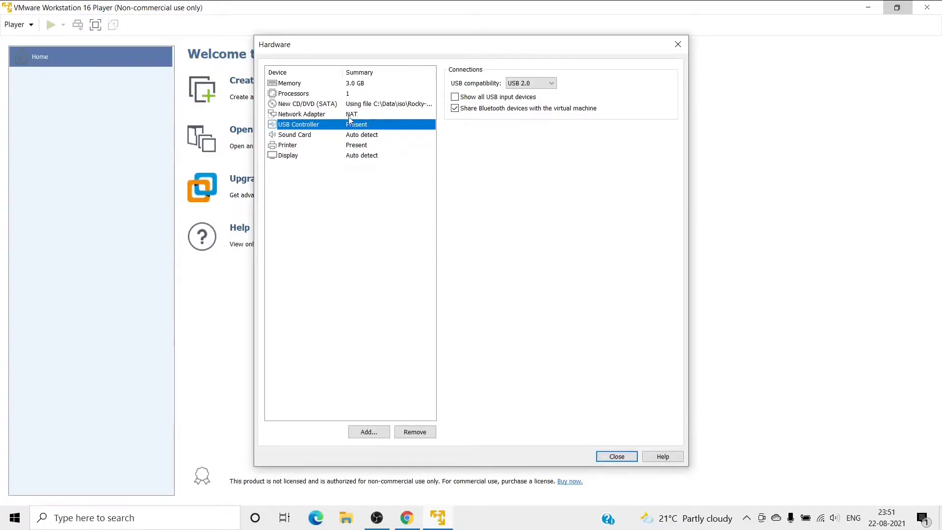
pyautogui.click(616, 456)
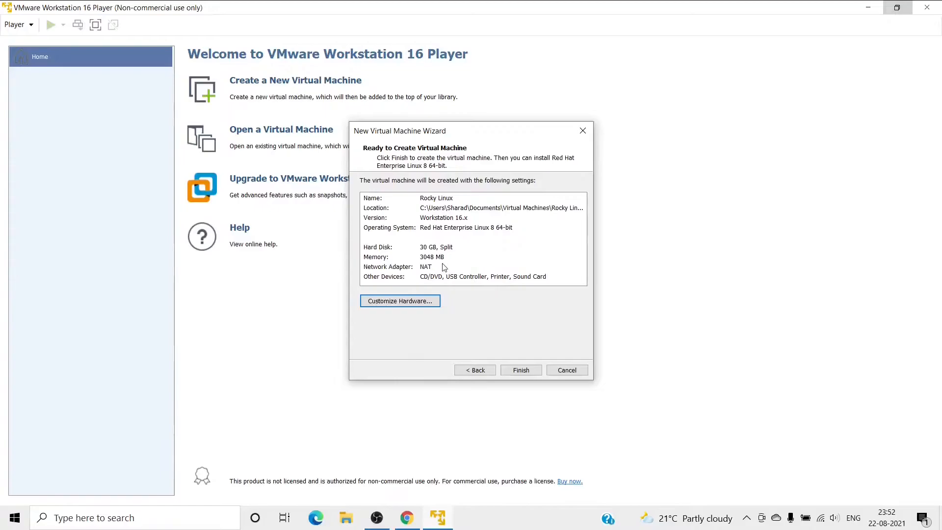
# Finish creating the VM, verify its 3.0 GB memory and ISO settings, then power it on.
pyautogui.click(429, 259)
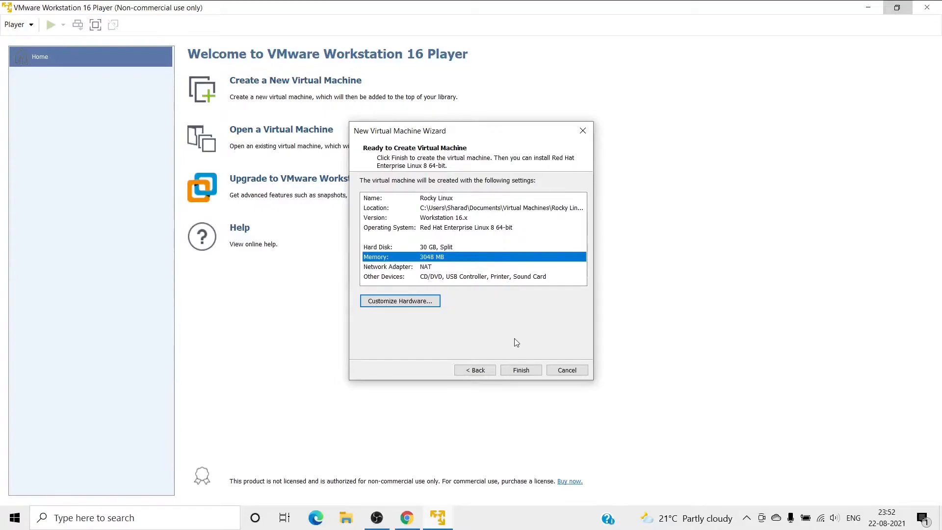
pyautogui.click(520, 371)
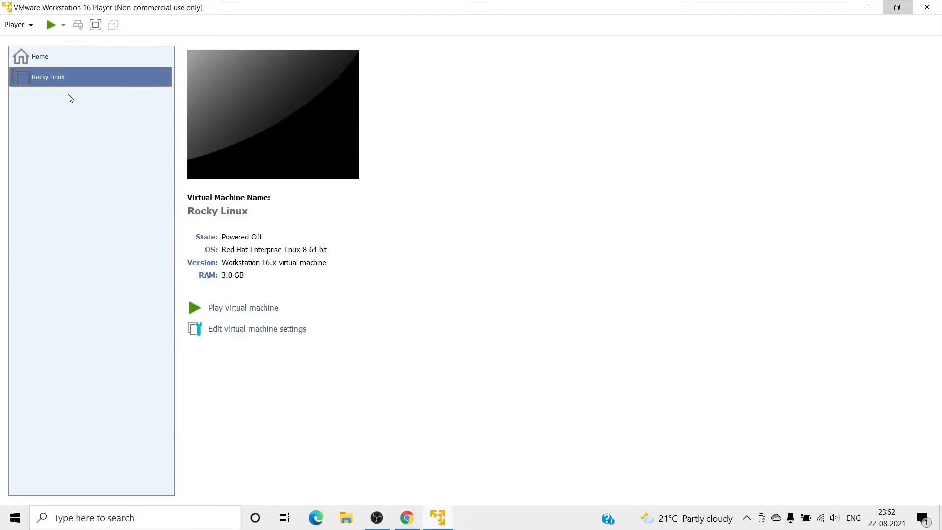
pyautogui.click(242, 330)
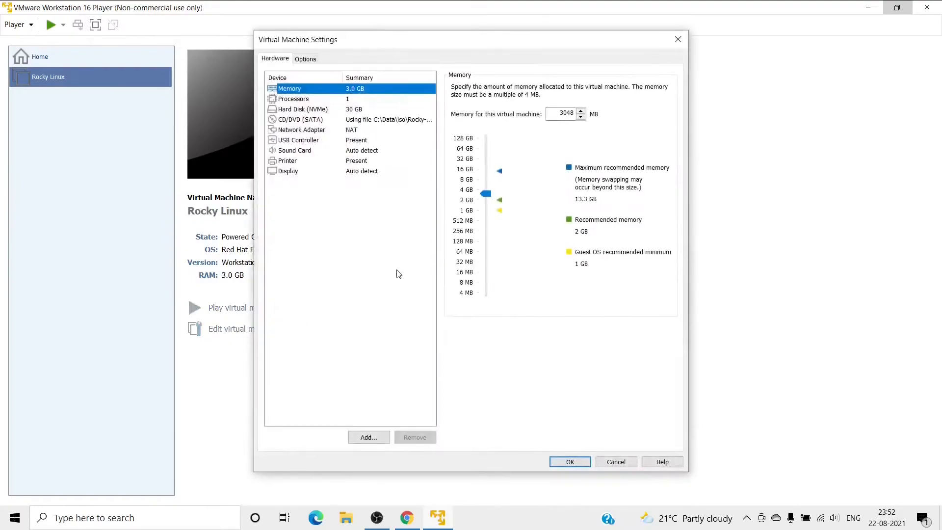
pyautogui.click(294, 120)
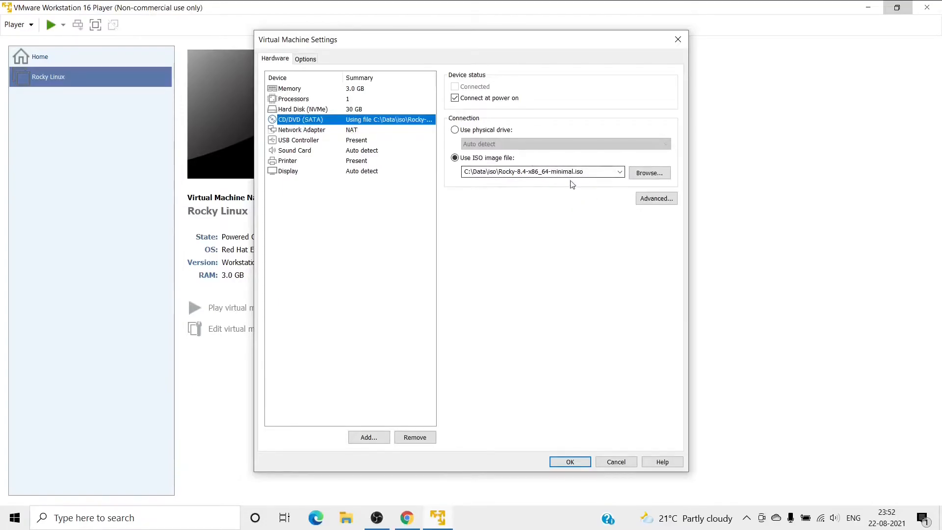
pyautogui.click(572, 465)
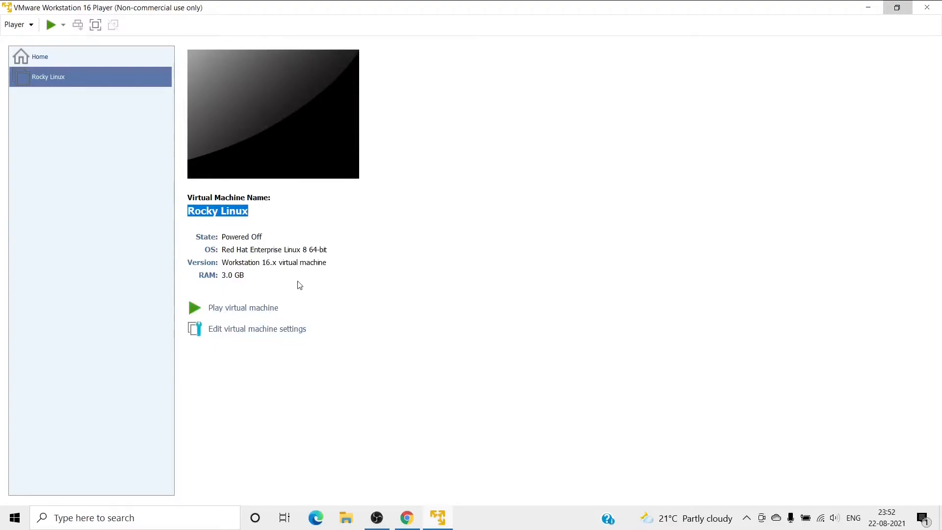
pyautogui.click(259, 308)
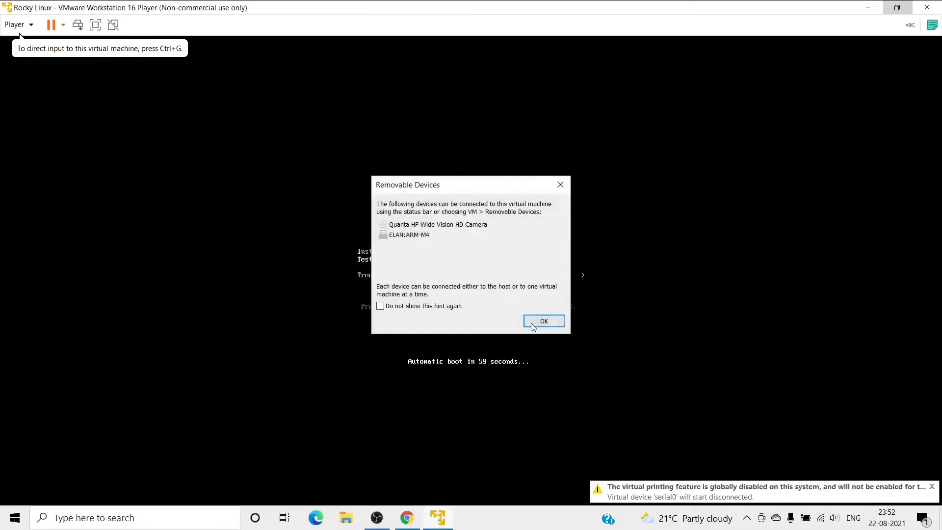
# Dismiss the removable-devices notice and boot the 'Install Rocky Linux 8' menu entry.
pyautogui.click(544, 321)
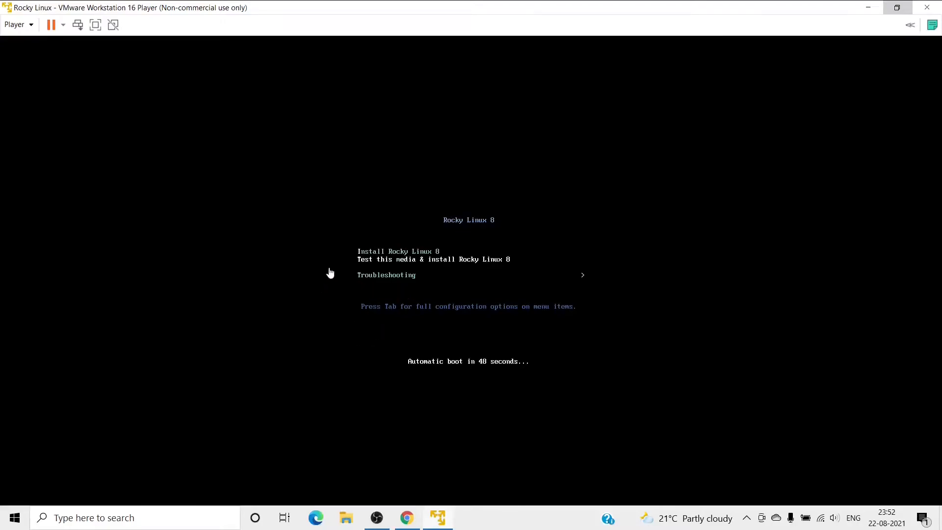
pyautogui.click(416, 292)
pyautogui.press('Up')
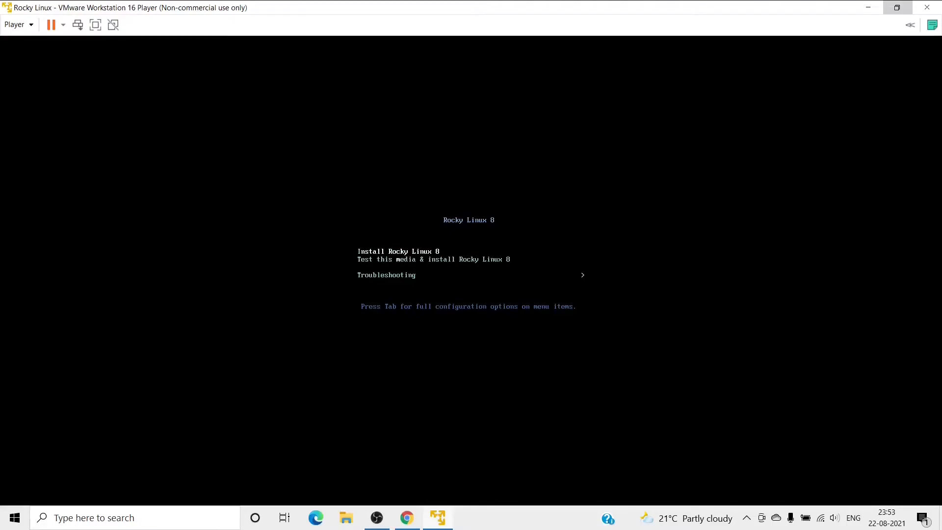
pyautogui.press('Return')
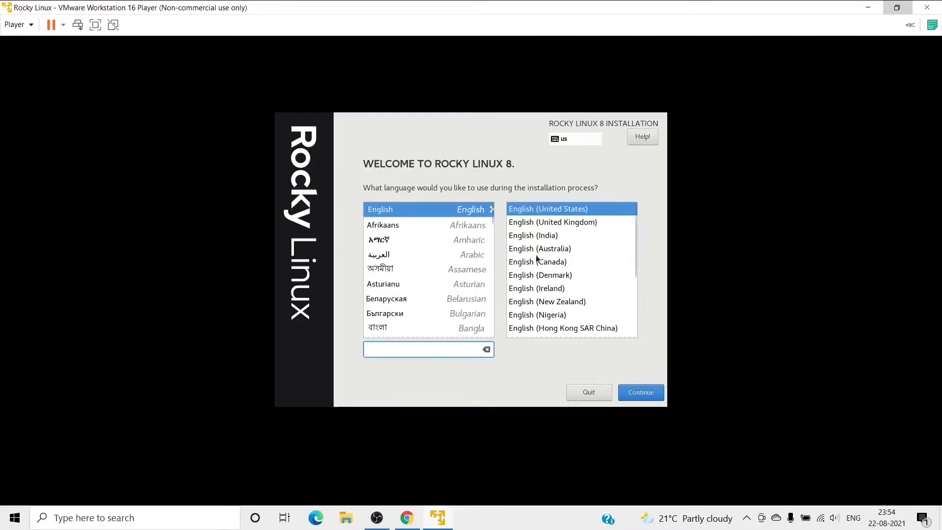
# Select English (India) as the installer language and continue.
pyautogui.click(536, 236)
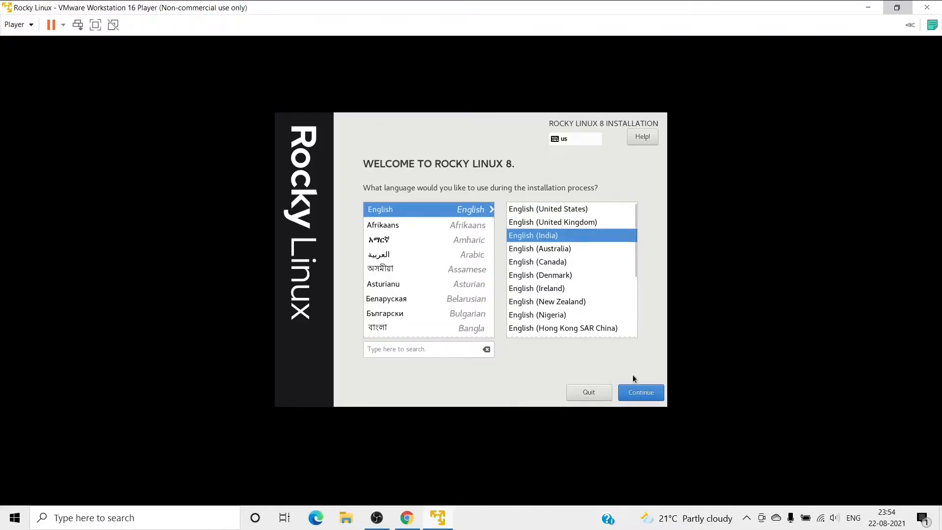
pyautogui.click(634, 392)
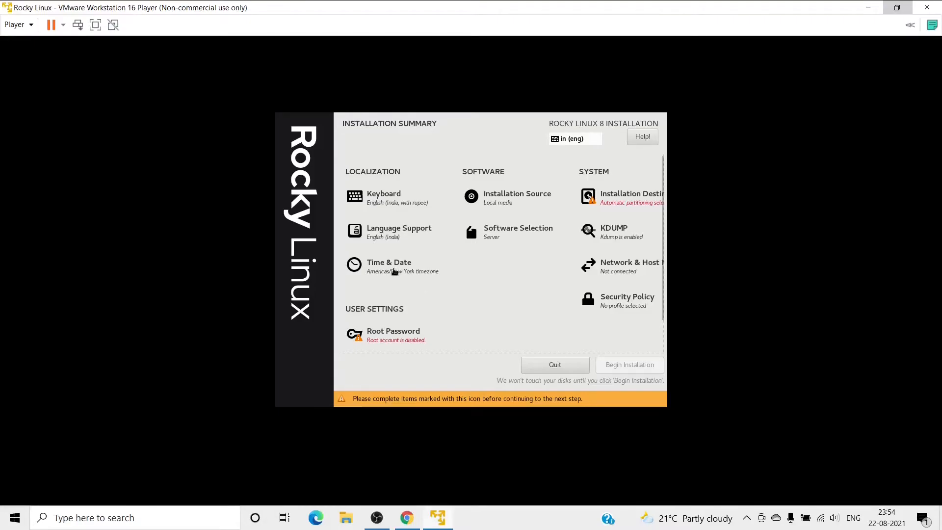
# Set the time zone to Asia/Kolkata by picking India on the map, then return to the summary.
pyautogui.click(394, 271)
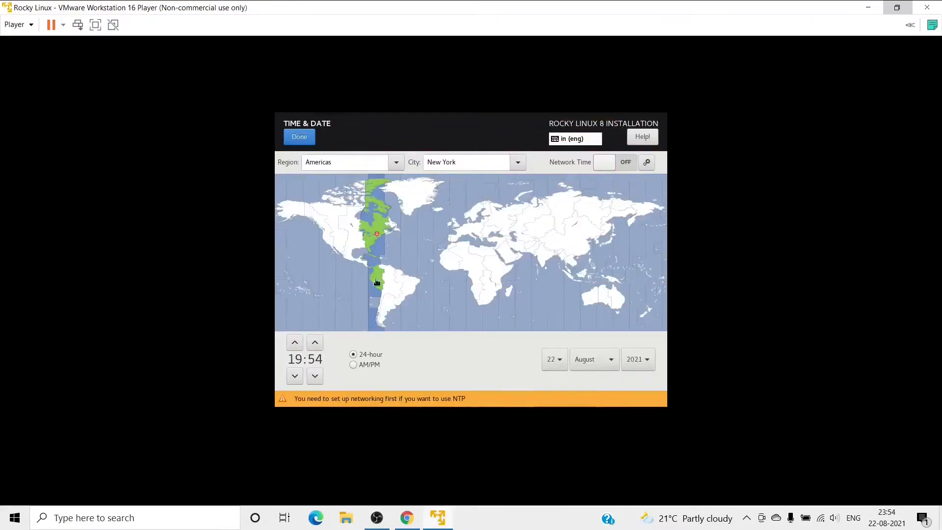
pyautogui.click(541, 263)
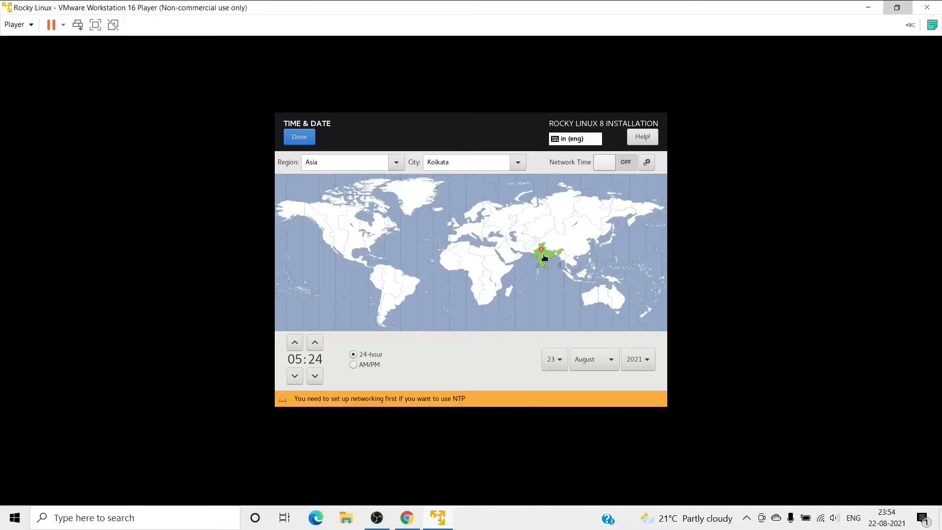
pyautogui.click(298, 137)
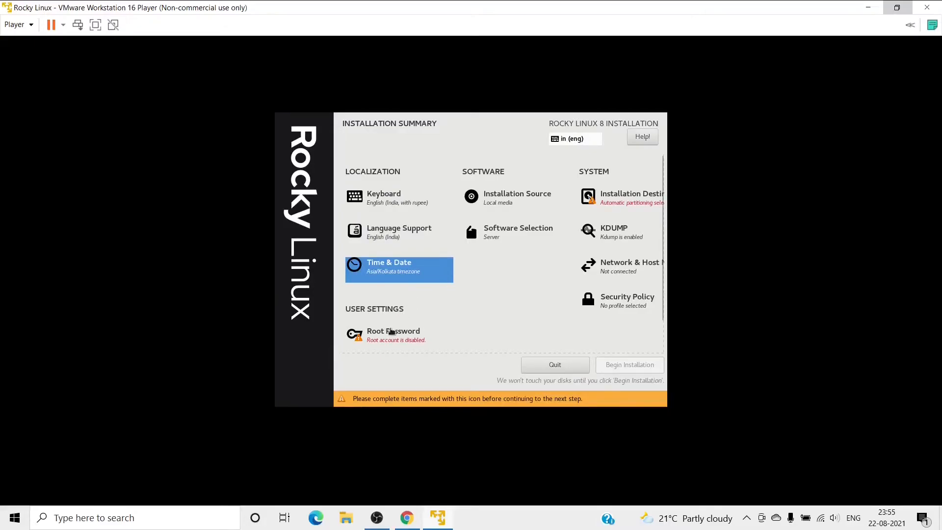
# Enter the root password, fixing a typo, confirm it in the second field and save.
pyautogui.click(391, 332)
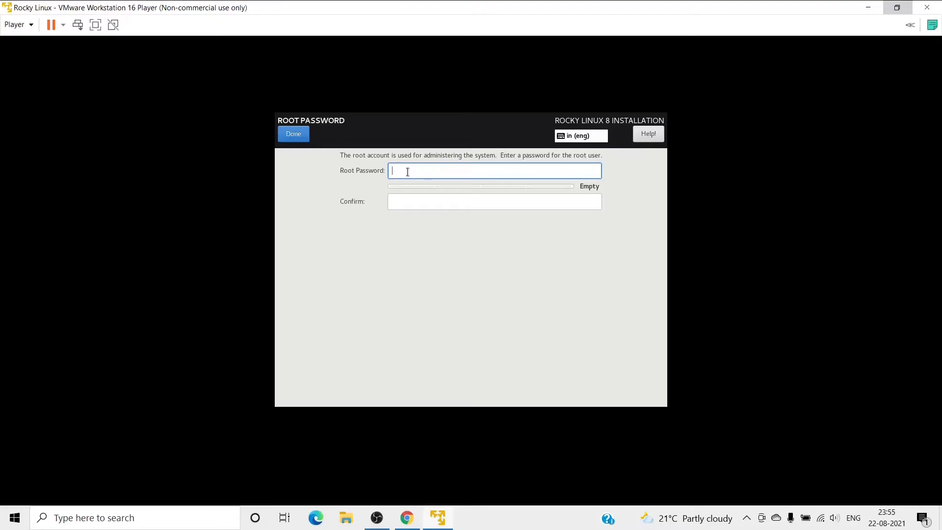
pyautogui.write('••••')
pyautogui.press('BackSpace')
pyautogui.press('BackSpace')
pyautogui.press('BackSpace')
pyautogui.press('BackSpace')
pyautogui.write('•••••••••')
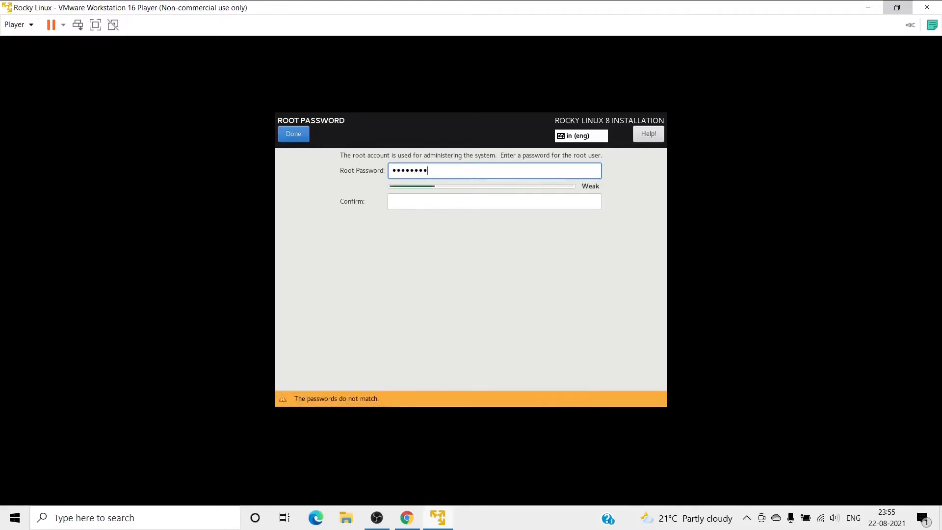
pyautogui.write('•••')
pyautogui.press('Tab')
pyautogui.write('••••••••••••')
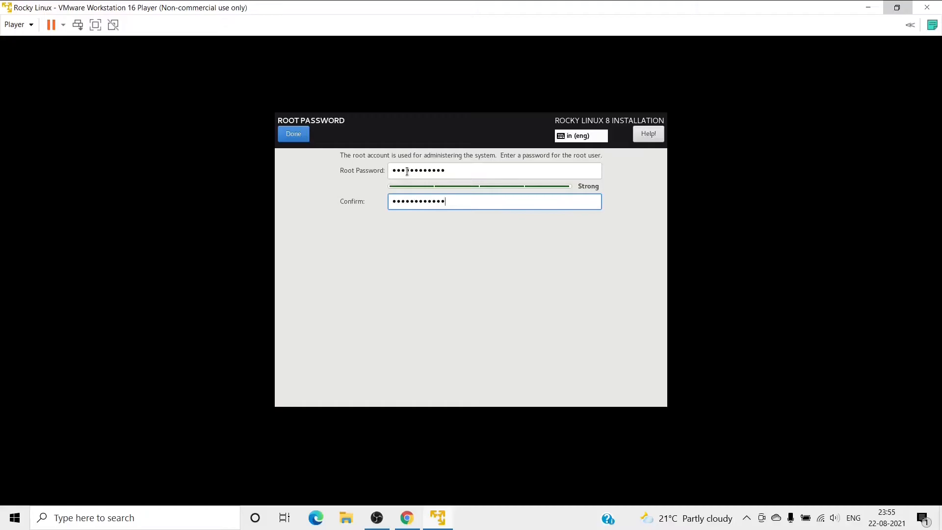
pyautogui.click(293, 137)
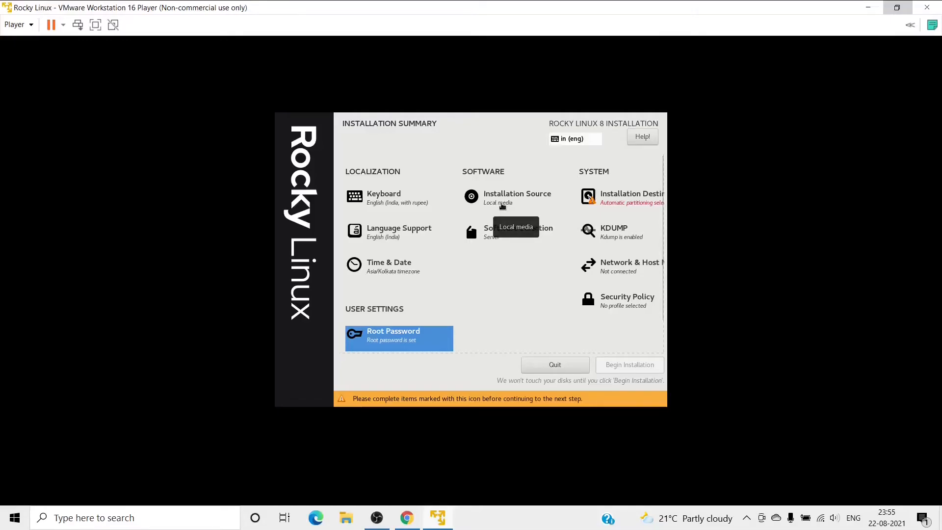
# Keep the detected local installation source and change the base environment from Server to Minimal Install.
pyautogui.click(502, 206)
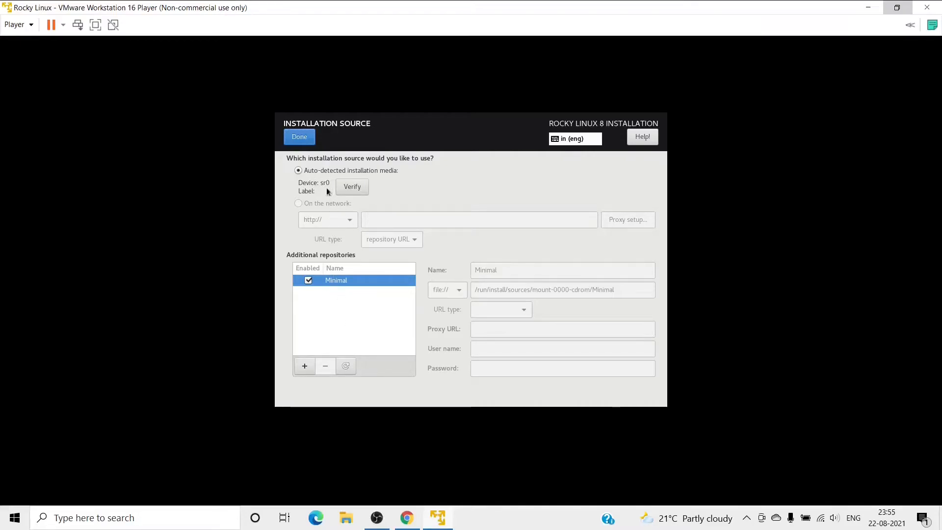
pyautogui.click(299, 136)
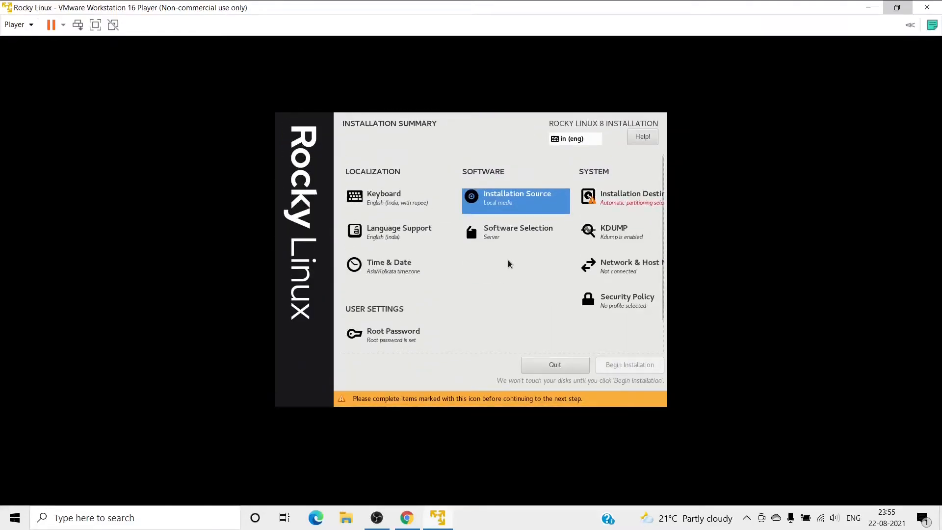
pyautogui.click(492, 238)
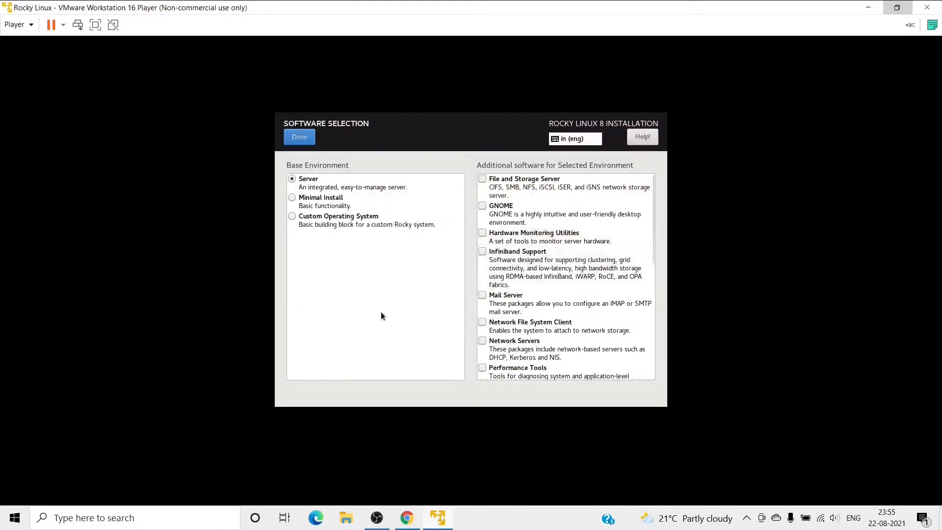
pyautogui.click(297, 201)
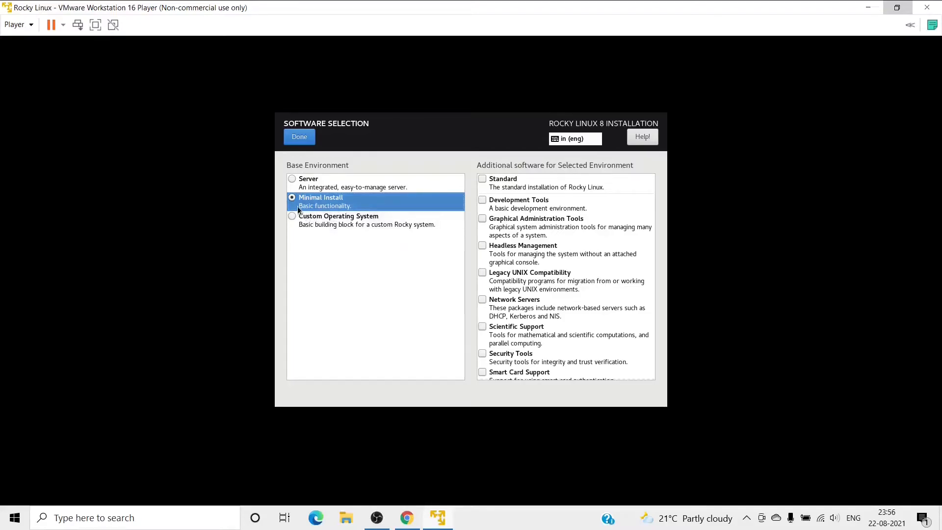
pyautogui.scroll(-2, 552, 296)
pyautogui.scroll(2, 552, 297)
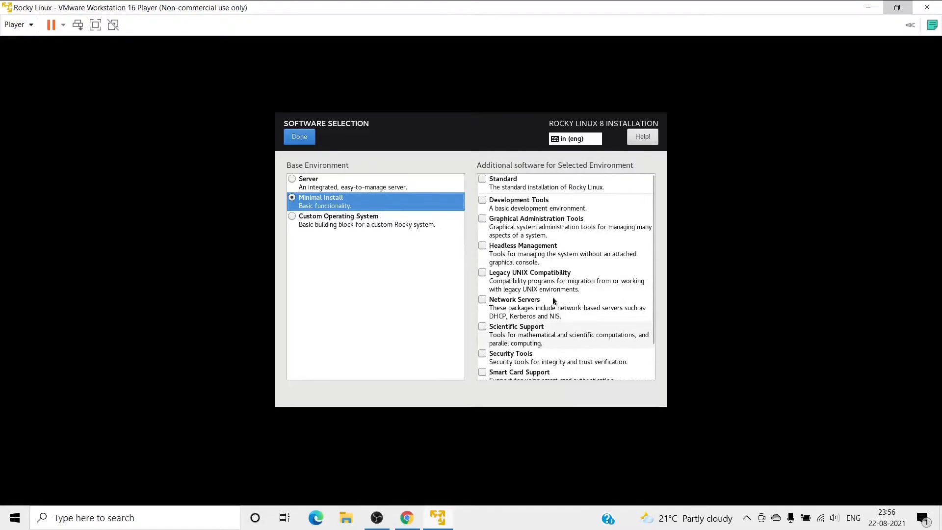
pyautogui.click(298, 138)
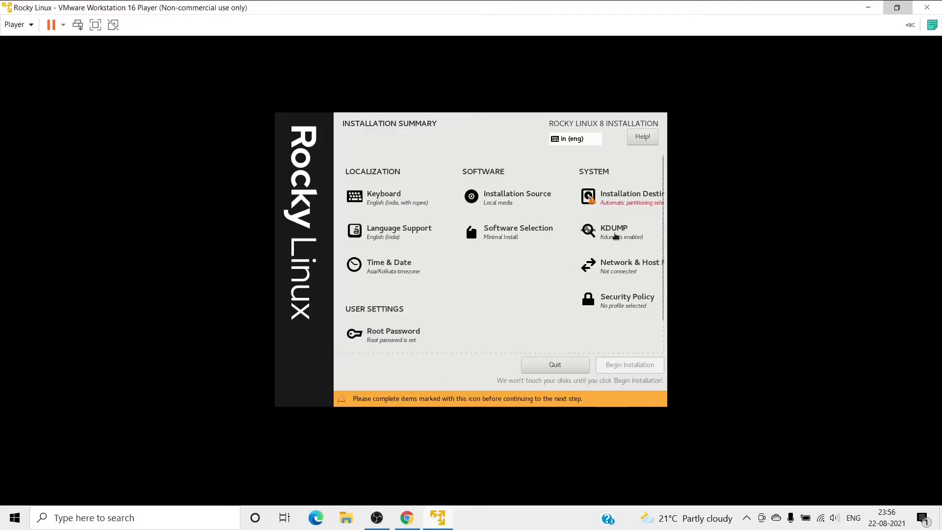
# Uncheck Enable kdump and return to the installation summary.
pyautogui.click(612, 233)
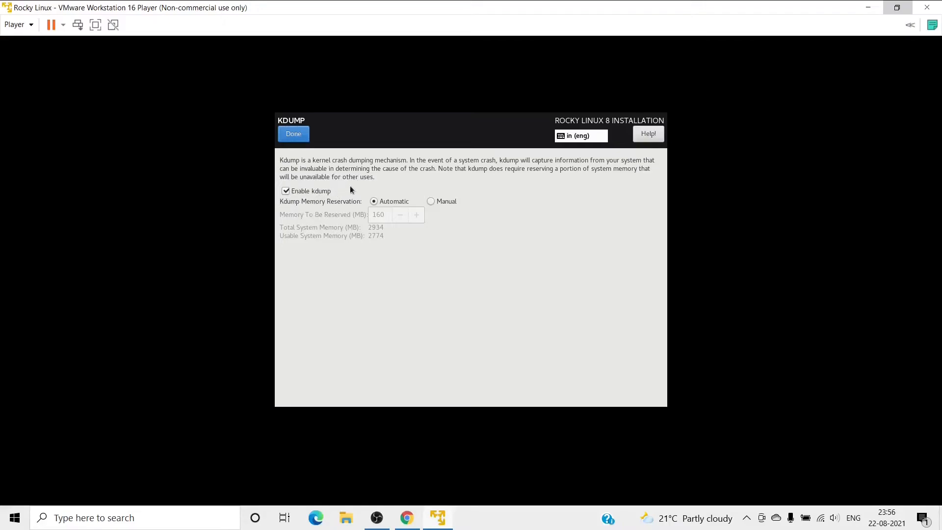
pyautogui.click(285, 192)
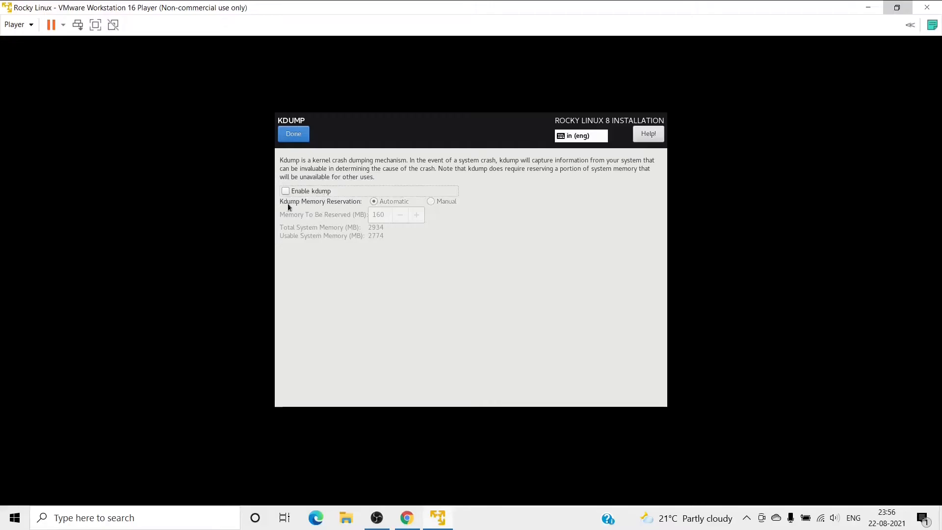
pyautogui.click(293, 136)
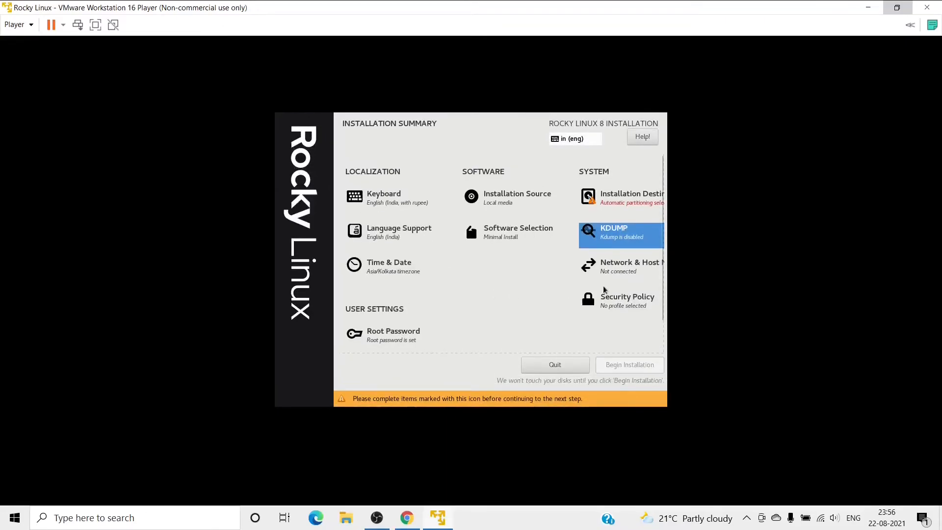
# Turn the Ethernet (ens160) connection on, leaving the host name as localhost.localdomain.
pyautogui.click(613, 268)
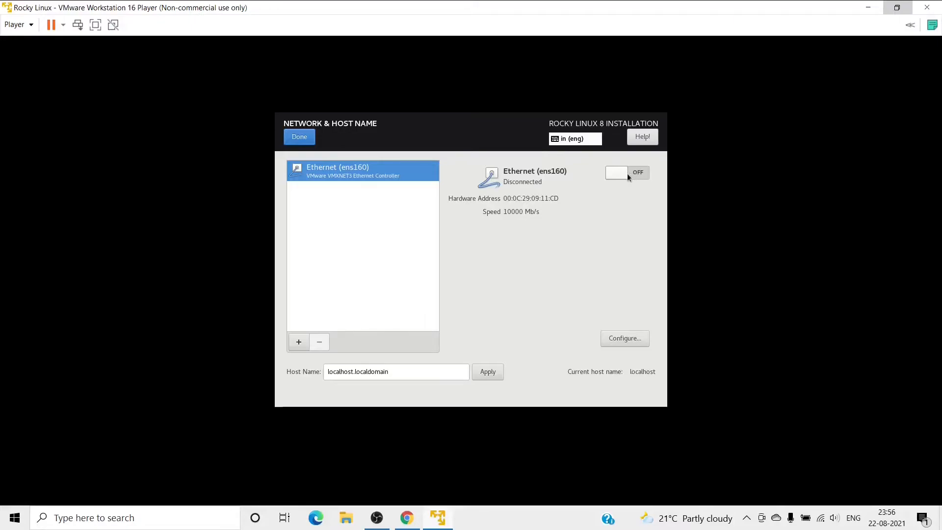
pyautogui.click(611, 174)
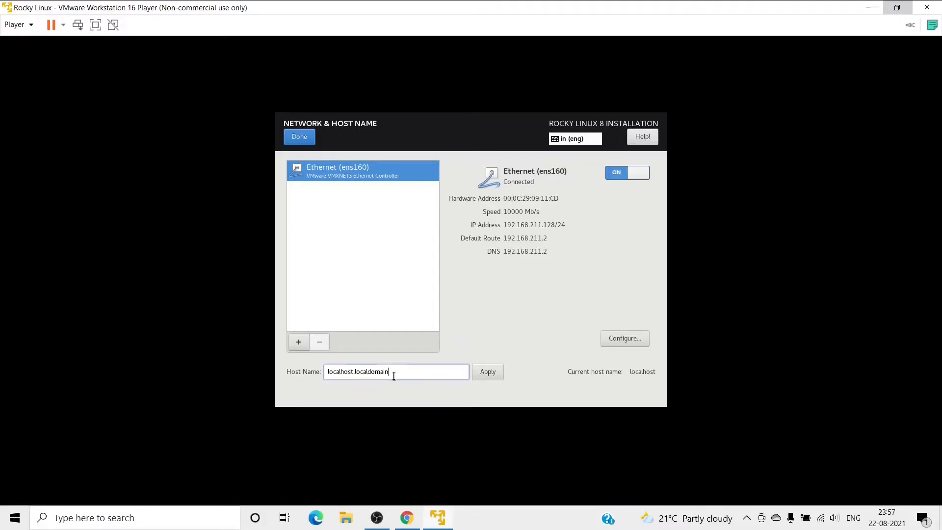
pyautogui.moveTo(396, 374); pyautogui.dragTo(327, 376)
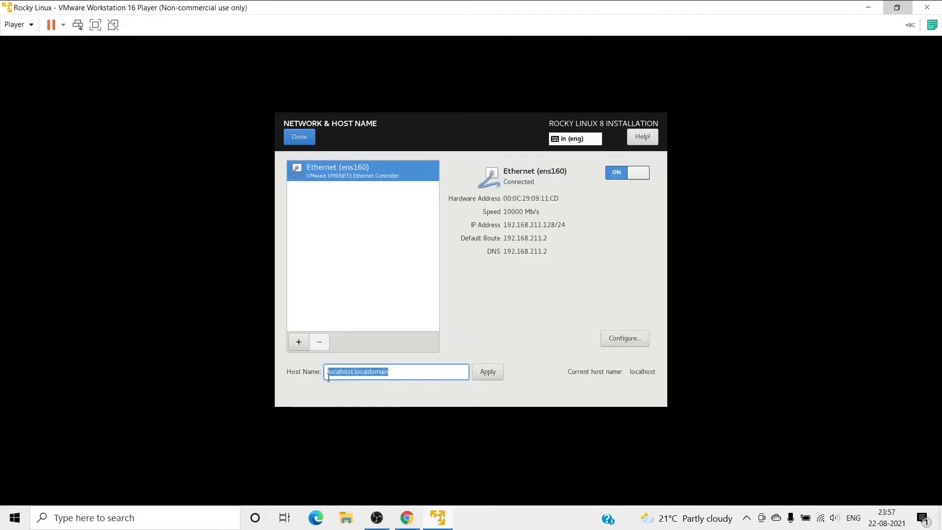
pyautogui.click(406, 372)
# Save the Wired (ens160) network settings and bring up Installation Destination for the 30 GiB NVMe disk.
pyautogui.click(299, 136)
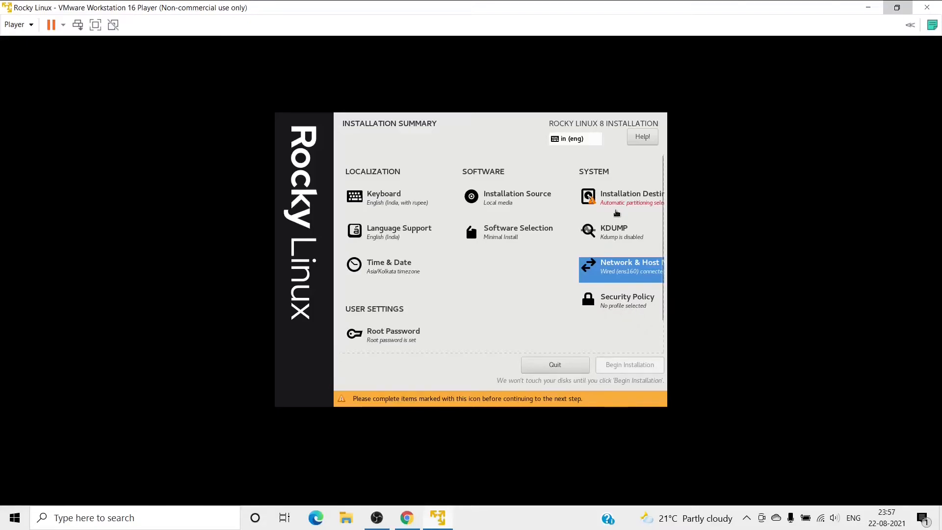
pyautogui.click(616, 201)
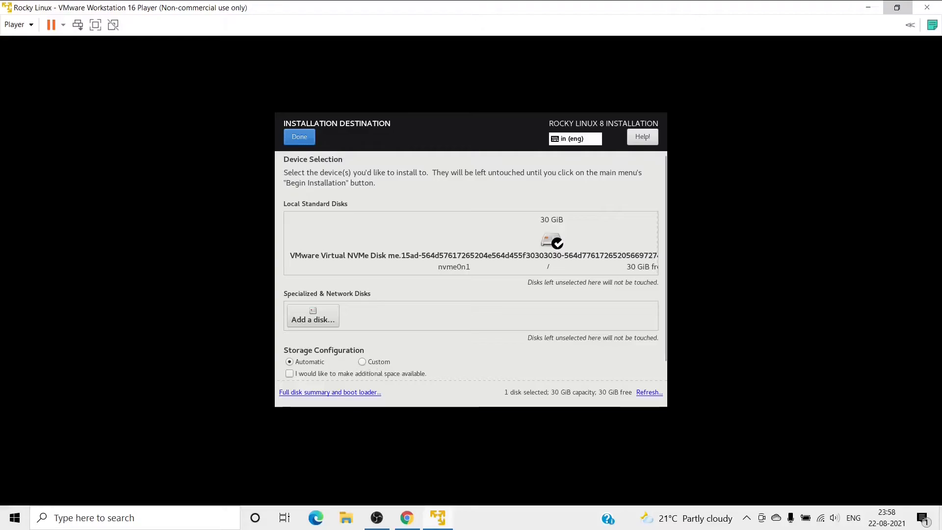
# Select Custom storage configuration and continue to Manual Partitioning.
pyautogui.click(361, 362)
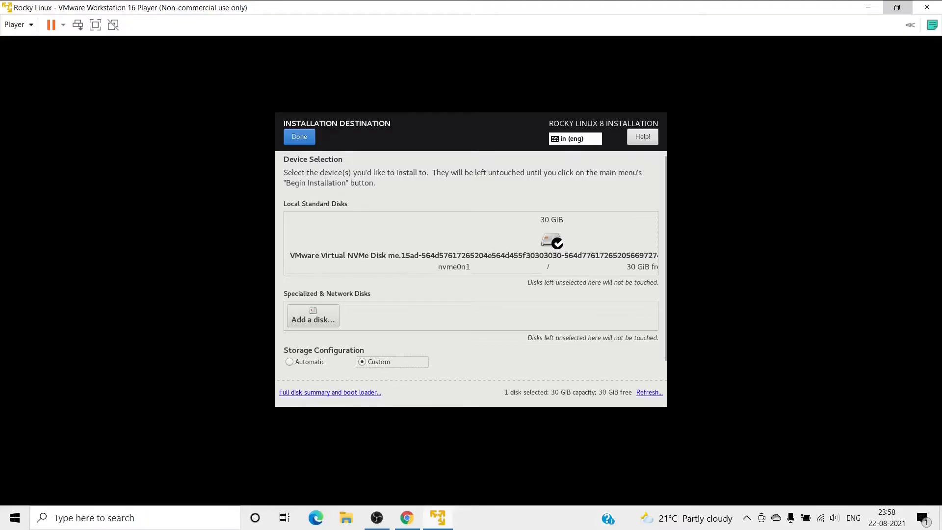
pyautogui.click(297, 137)
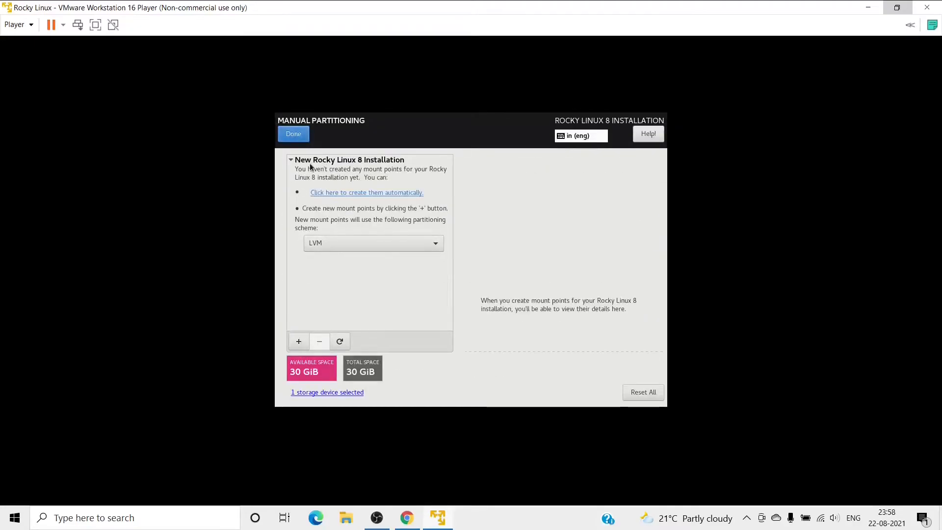
# Change the partitioning scheme for new mount points from LVM to Standard Partition.
pyautogui.click(434, 245)
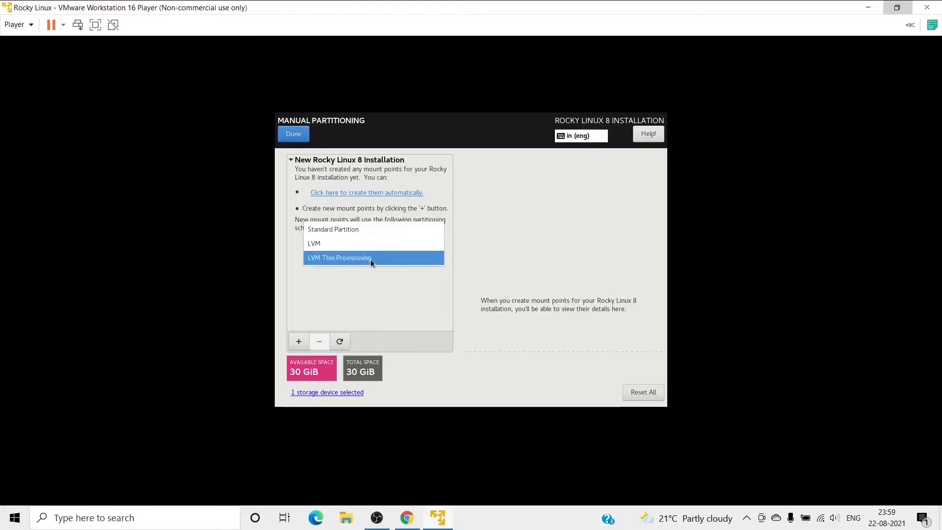
pyautogui.click(334, 228)
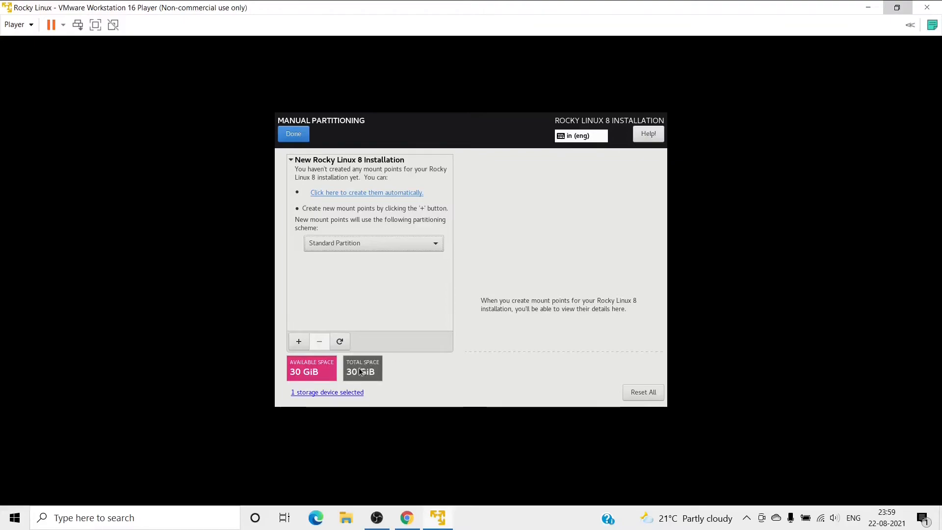
# Add a swap mount point with 3G desired capacity, leaving 27 GiB available.
pyautogui.click(300, 343)
pyautogui.click(540, 261)
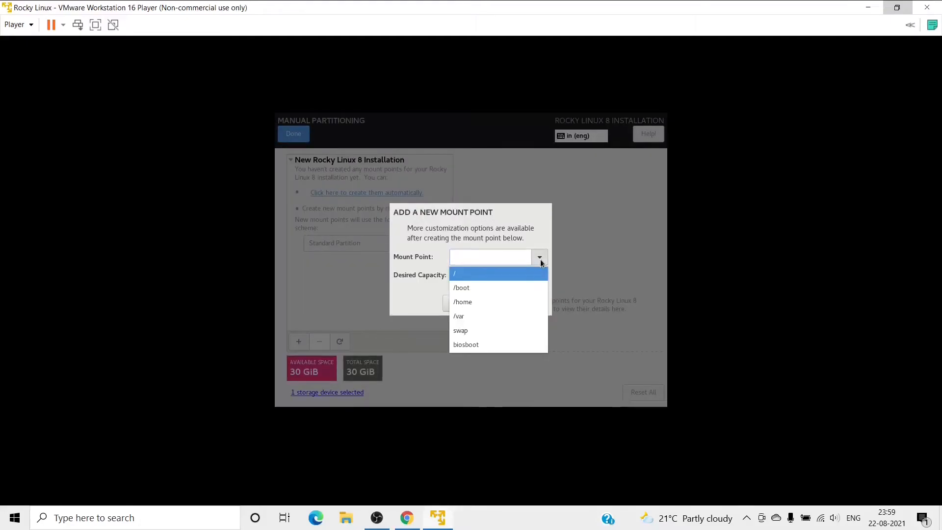
pyautogui.click(466, 329)
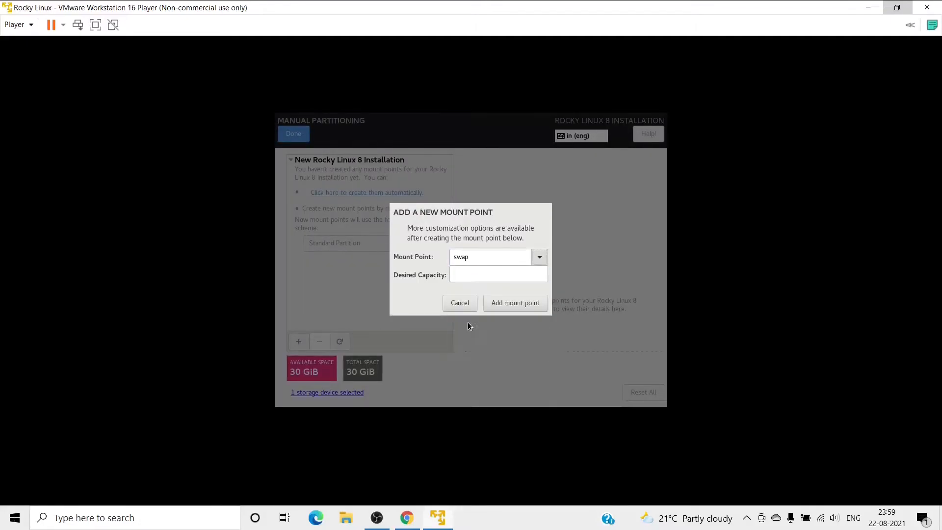
pyautogui.click(477, 274)
pyautogui.write('3G')
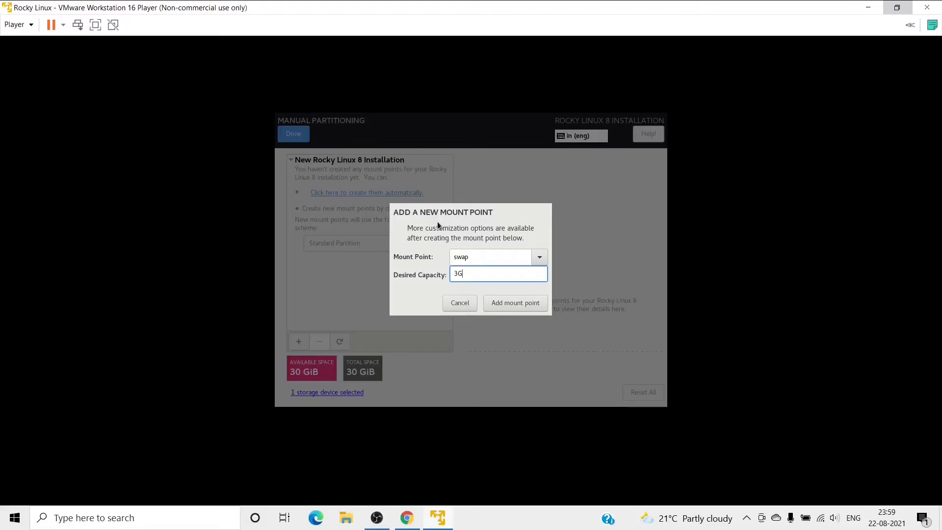
pyautogui.write('B')
pyautogui.press('BackSpace')
pyautogui.moveTo(457, 275)
pyautogui.click(498, 307)
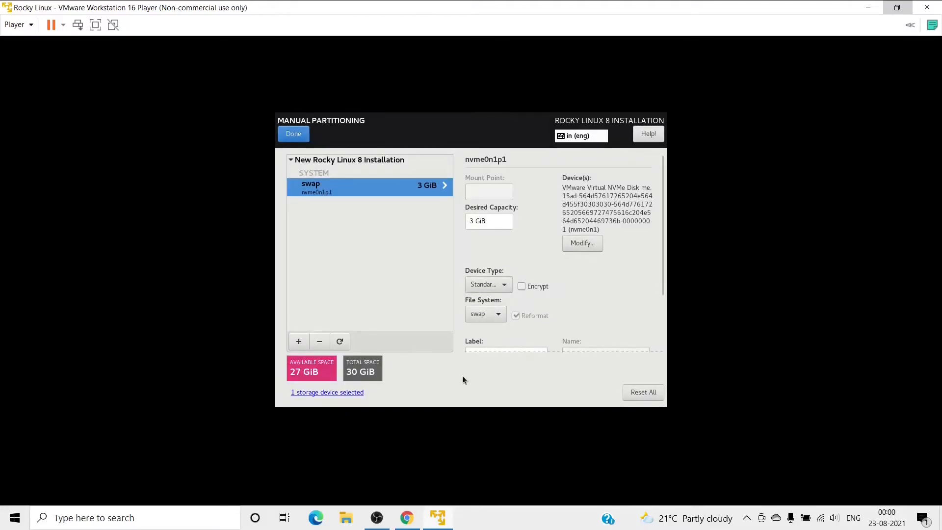
# Add a / mount point with 20G desired capacity.
pyautogui.click(300, 342)
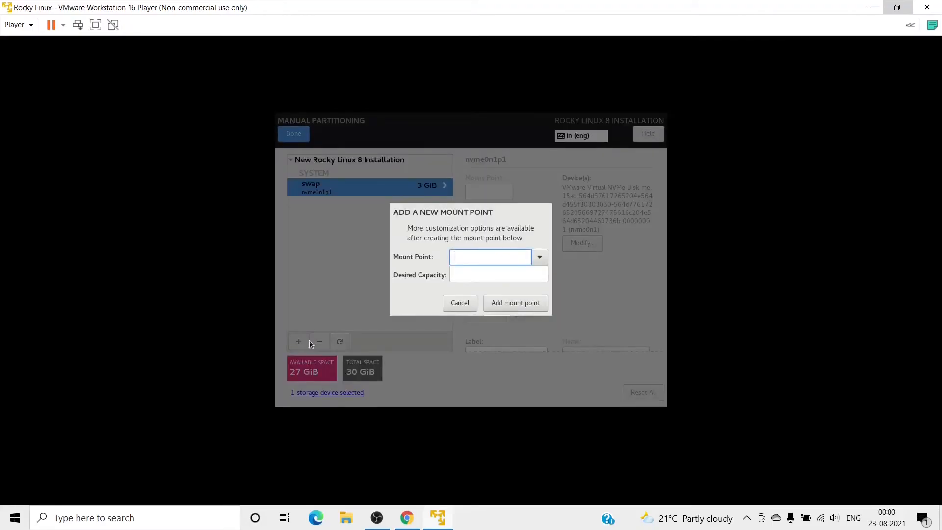
pyautogui.click(537, 259)
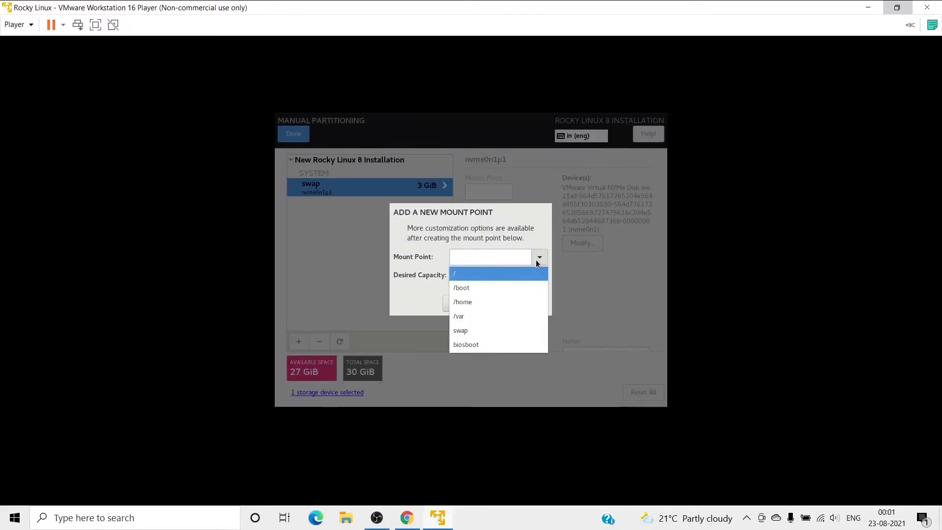
pyautogui.click(490, 276)
pyautogui.click(469, 276)
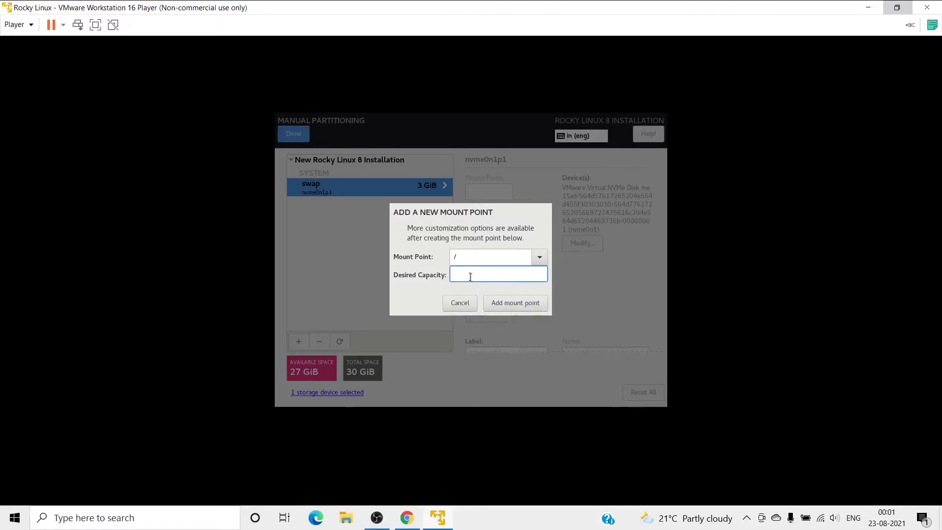
pyautogui.write('20G')
pyautogui.click(494, 303)
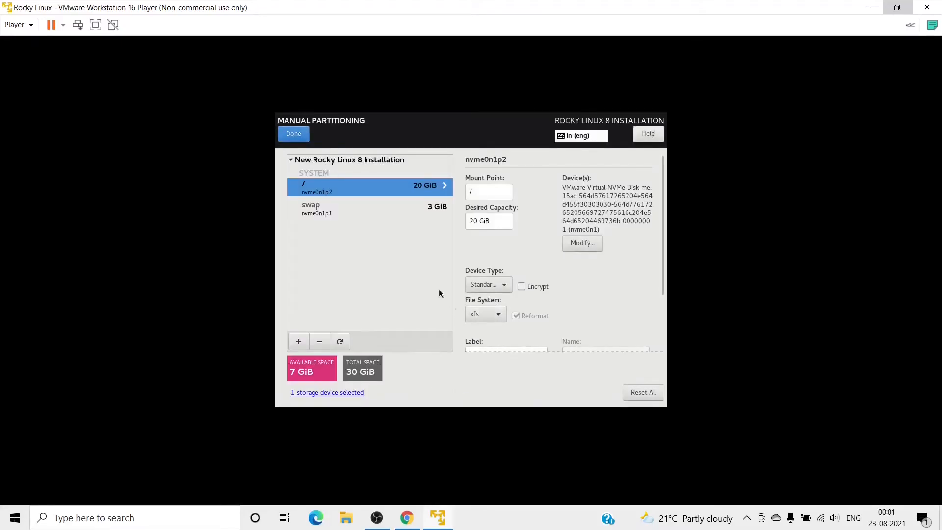
# Review the swap and root partitions, keeping xfs as the root file system.
pyautogui.click(327, 214)
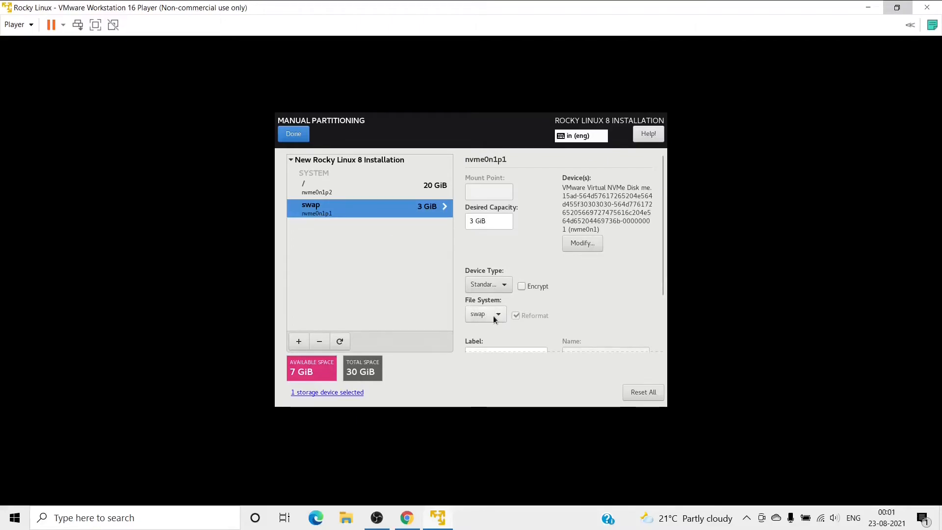
pyautogui.click(320, 193)
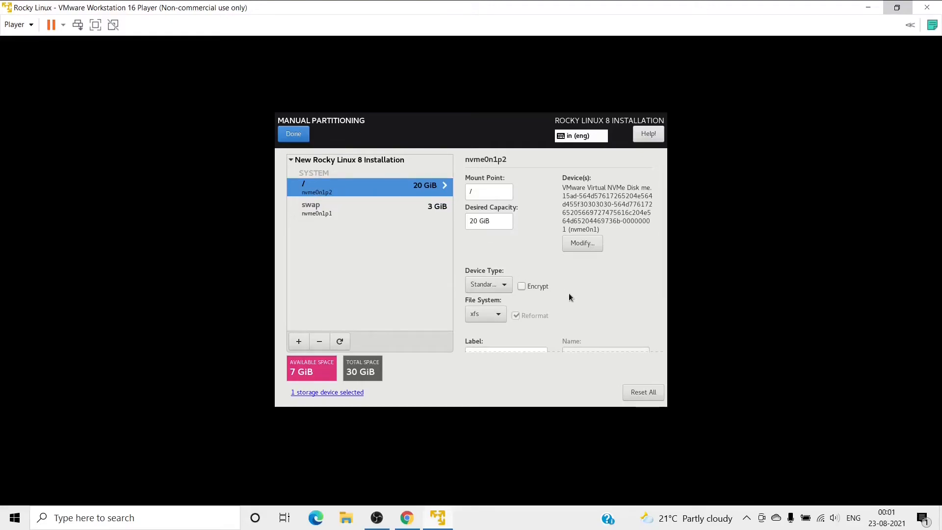
pyautogui.click(499, 319)
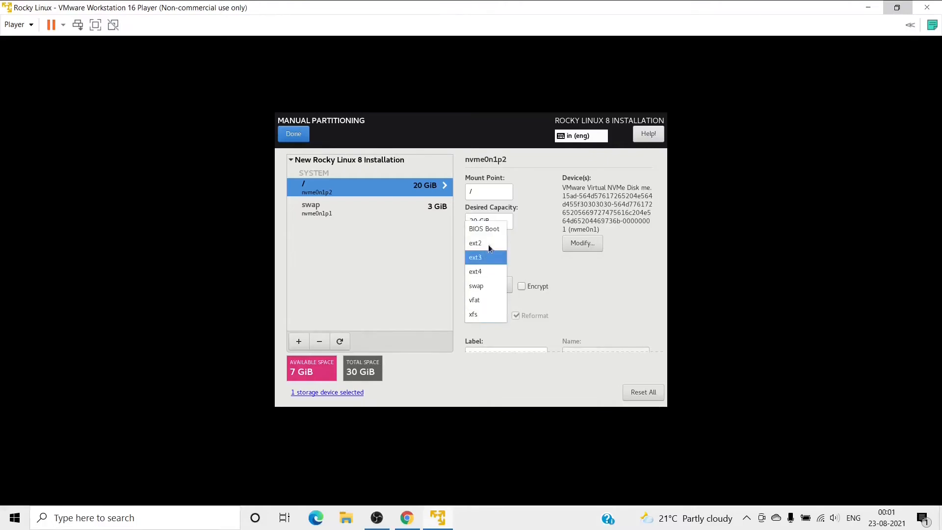
pyautogui.click(485, 317)
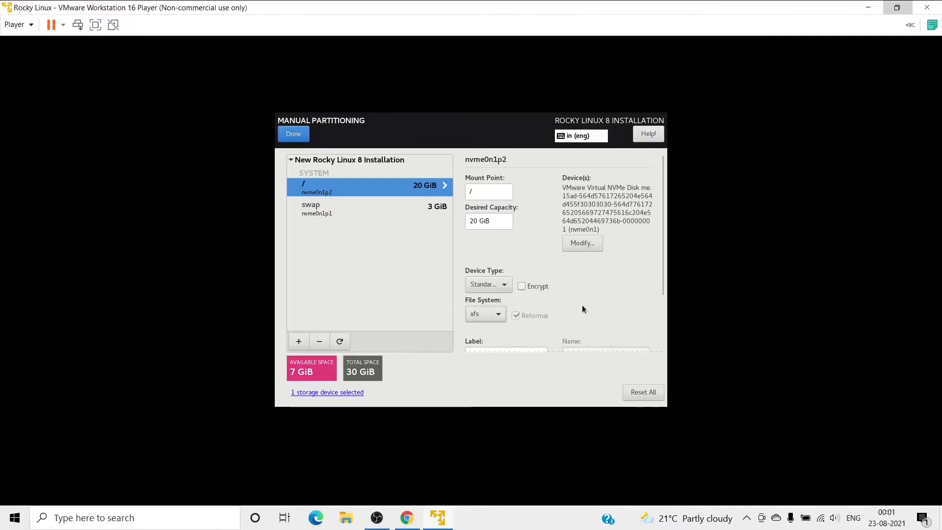
pyautogui.scroll(-1, 588, 299)
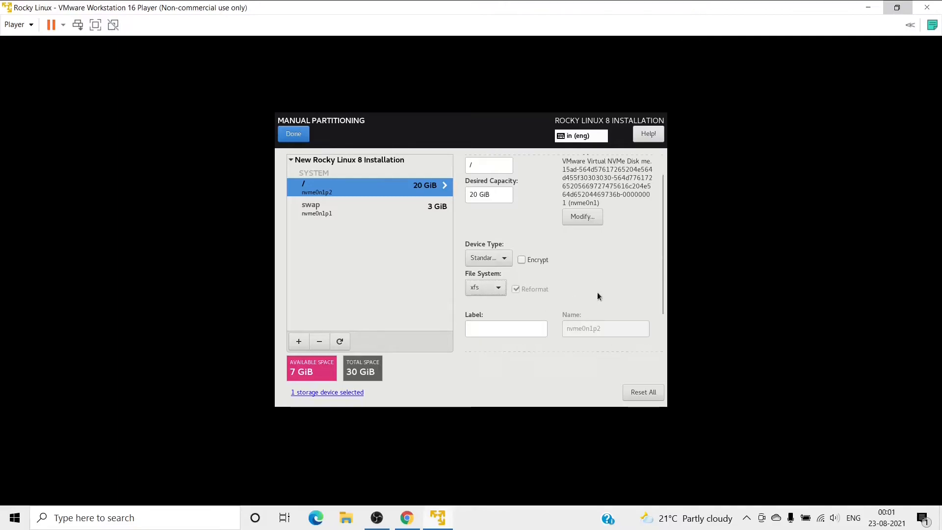
pyautogui.click(490, 333)
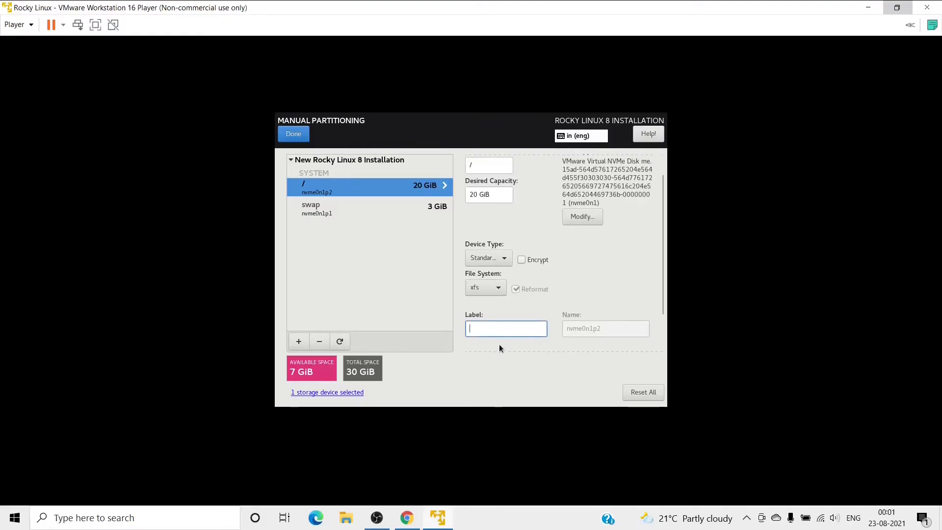
pyautogui.scroll(1, 533, 337)
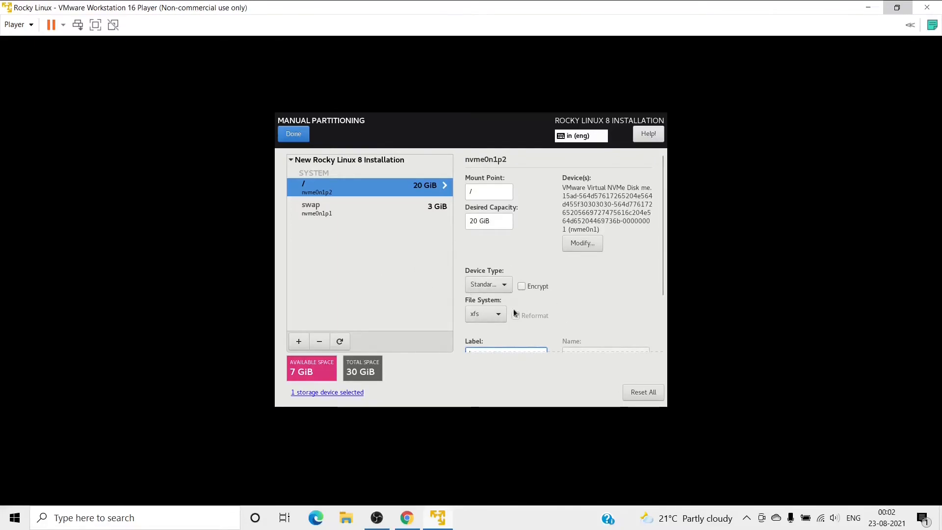
# Add a /home mount point with 6.5 G capacity, leaving 512 MiB available.
pyautogui.click(298, 342)
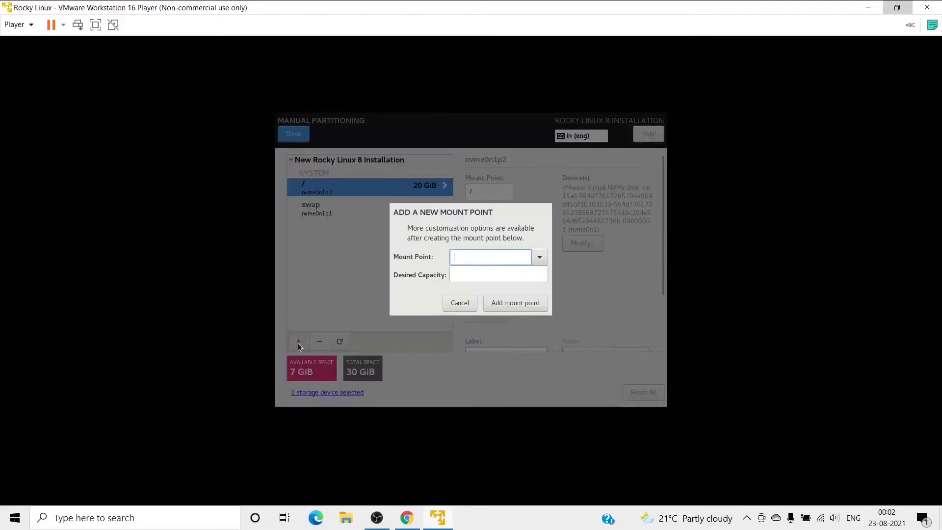
pyautogui.click(538, 257)
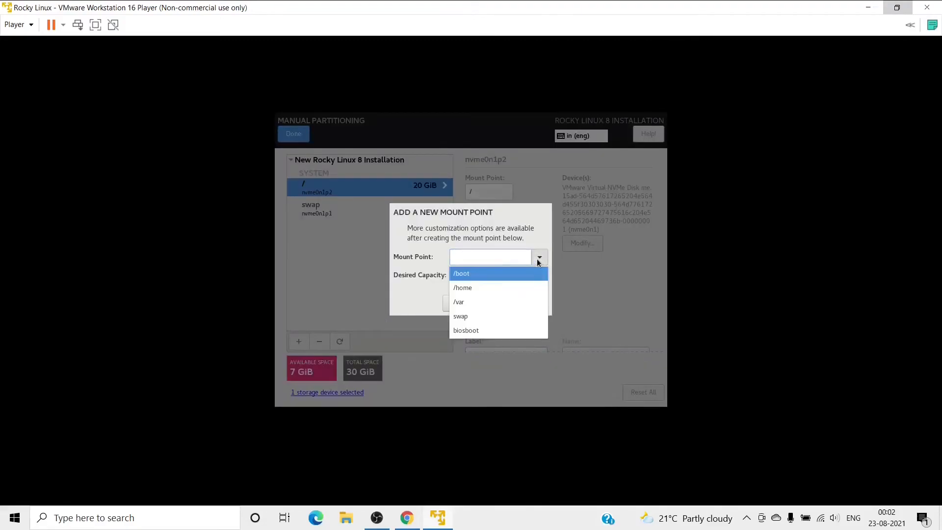
pyautogui.click(474, 290)
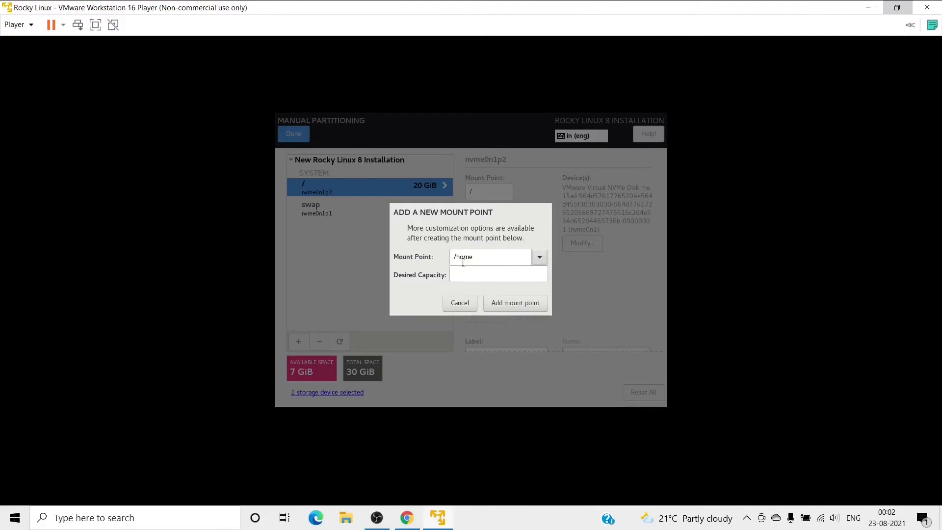
pyautogui.click(470, 274)
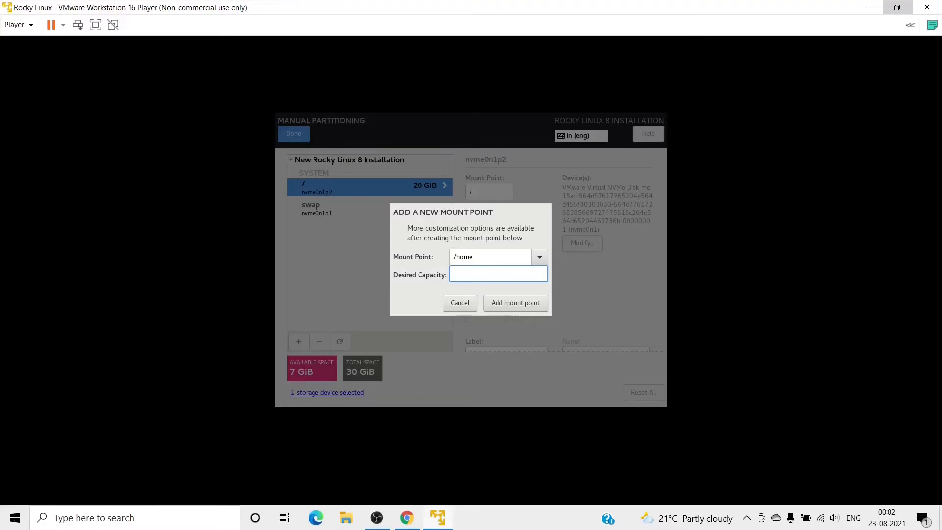
pyautogui.write('6.5 G')
pyautogui.click(508, 308)
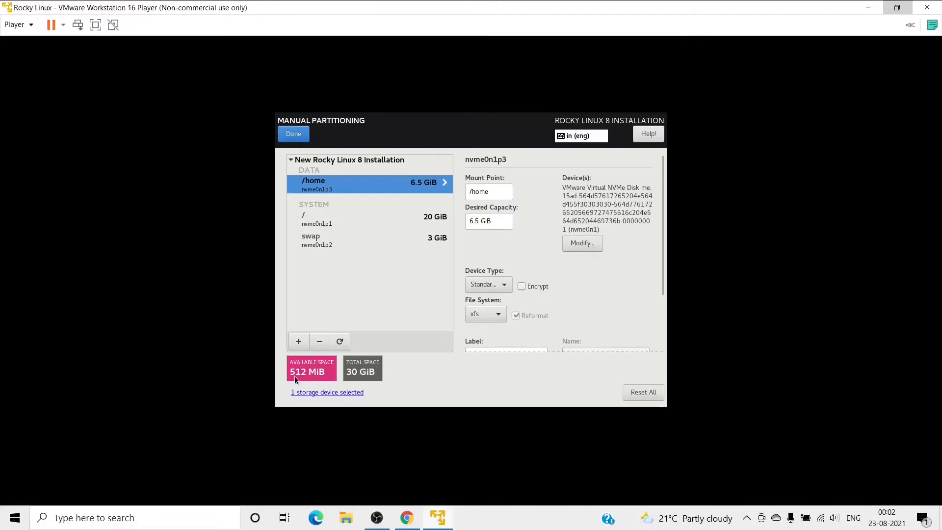
pyautogui.click(299, 342)
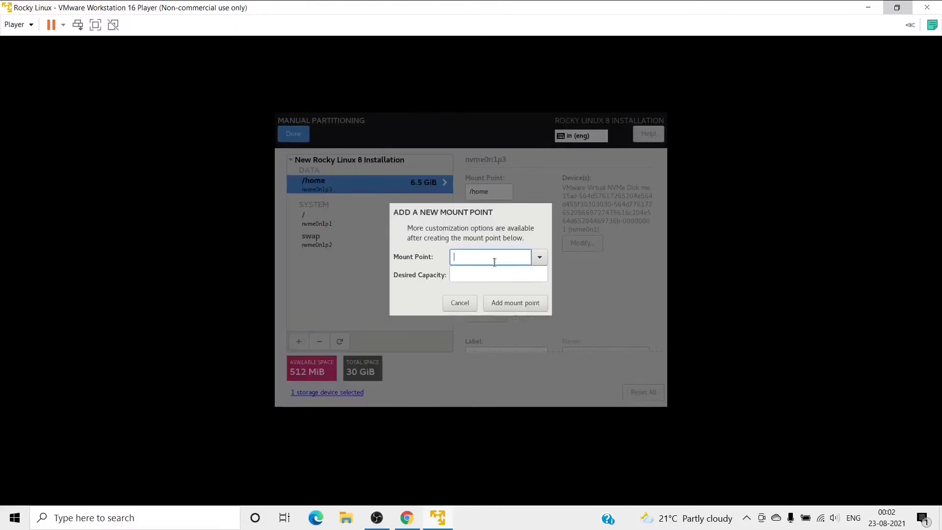
# Add a /boot mount point with 512M desired capacity, leaving 1.82 MiB free.
pyautogui.click(539, 257)
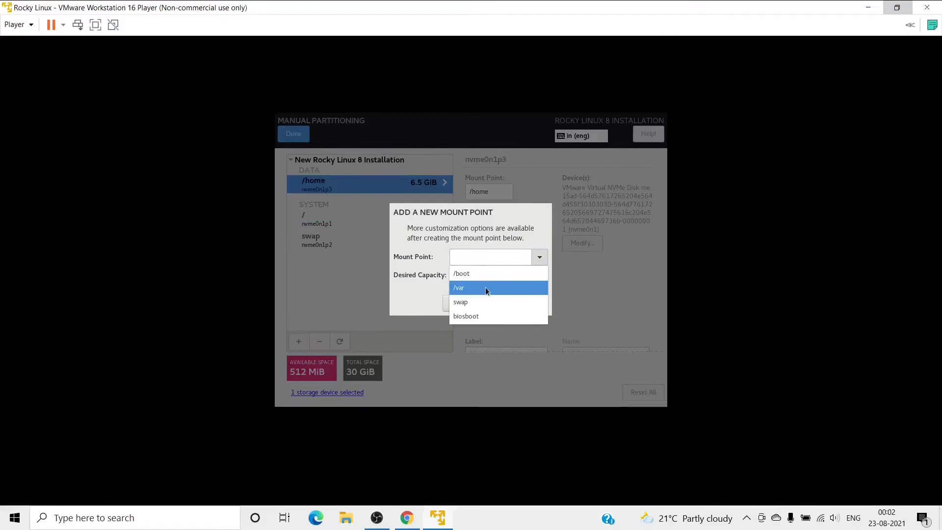
pyautogui.click(489, 274)
pyautogui.click(470, 277)
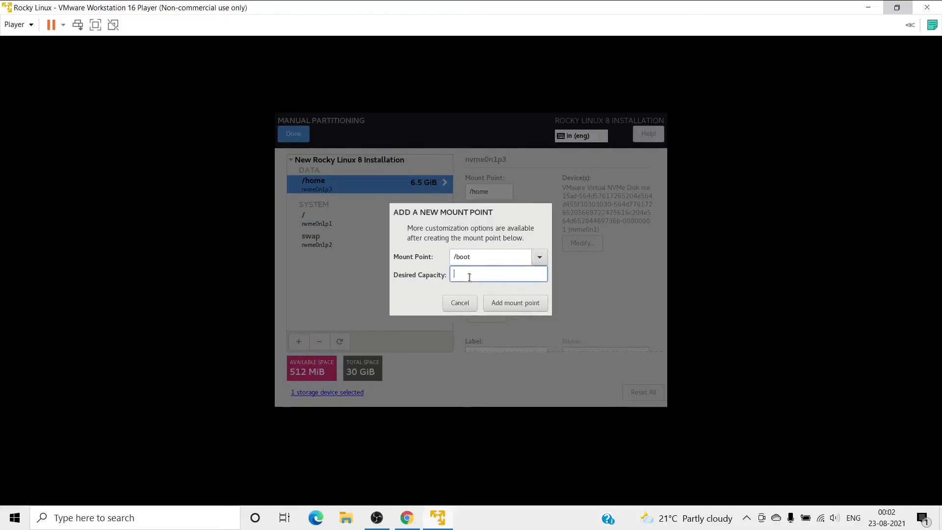
pyautogui.write('512M')
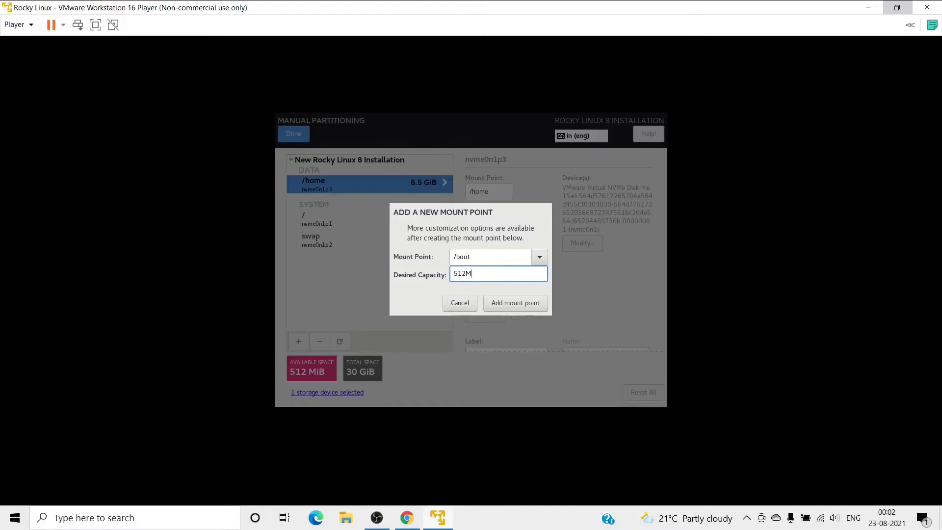
pyautogui.click(507, 303)
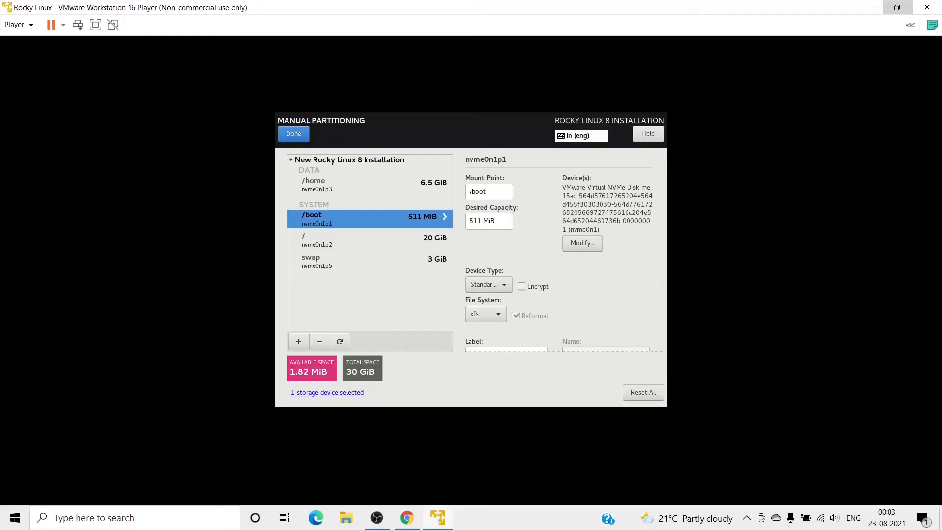
# Finish manual partitioning and accept the summarized partitioning changes.
pyautogui.click(295, 139)
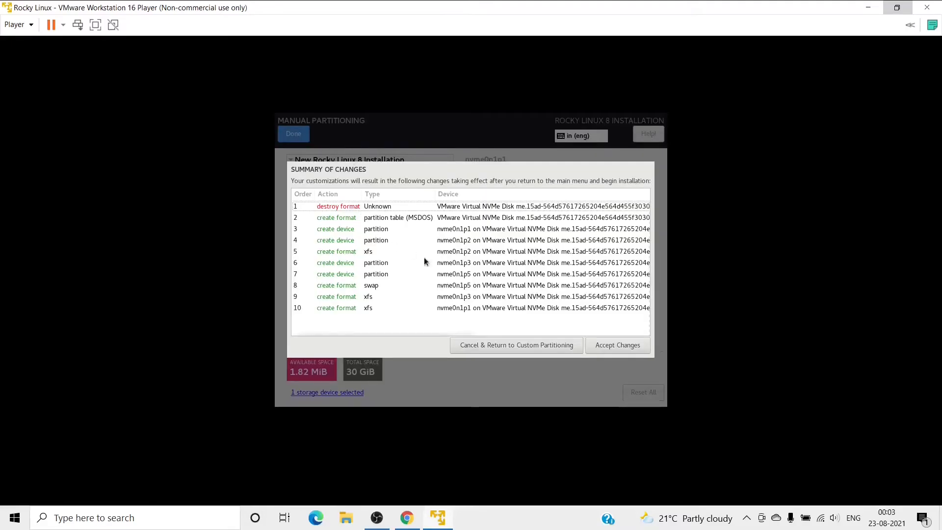
pyautogui.click(605, 349)
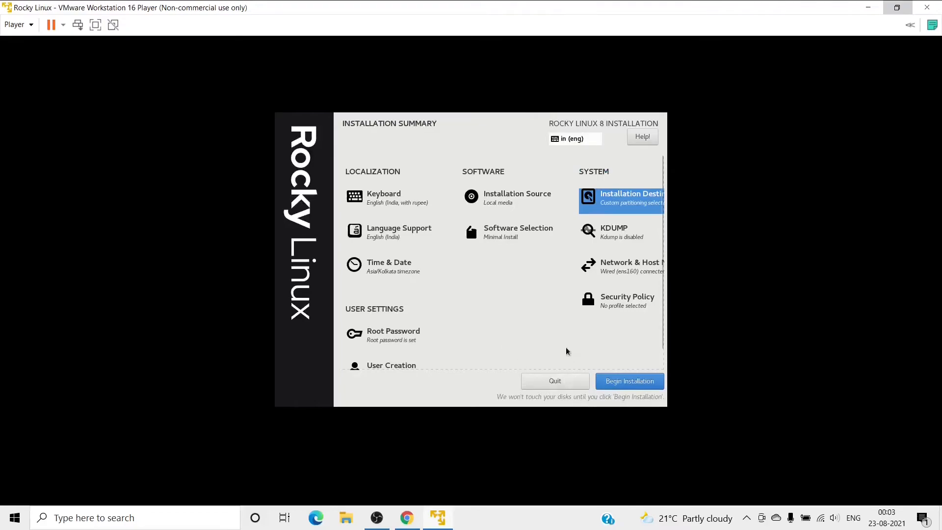
# Scroll the Installation Summary down to the User Settings section.
pyautogui.scroll(-1, 493, 320)
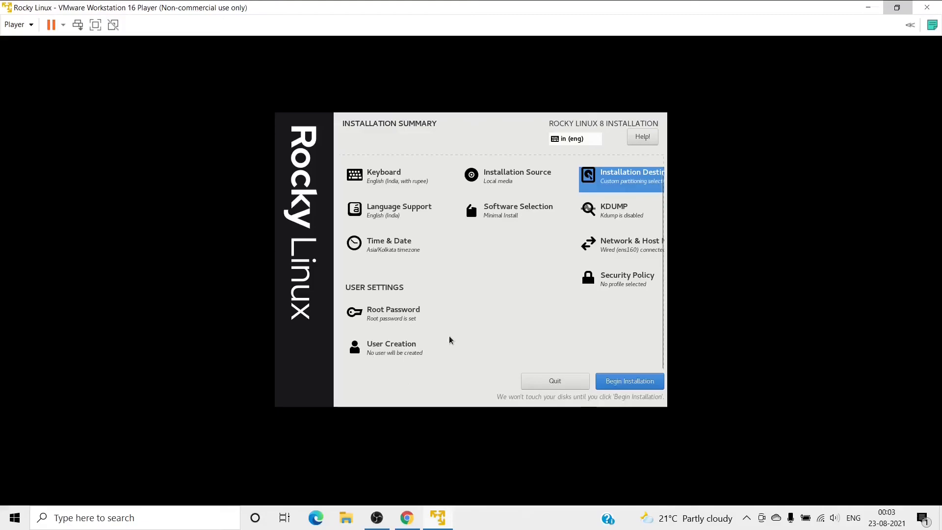
# Enter the new user's full name and make the user an administrator.
pyautogui.click(393, 350)
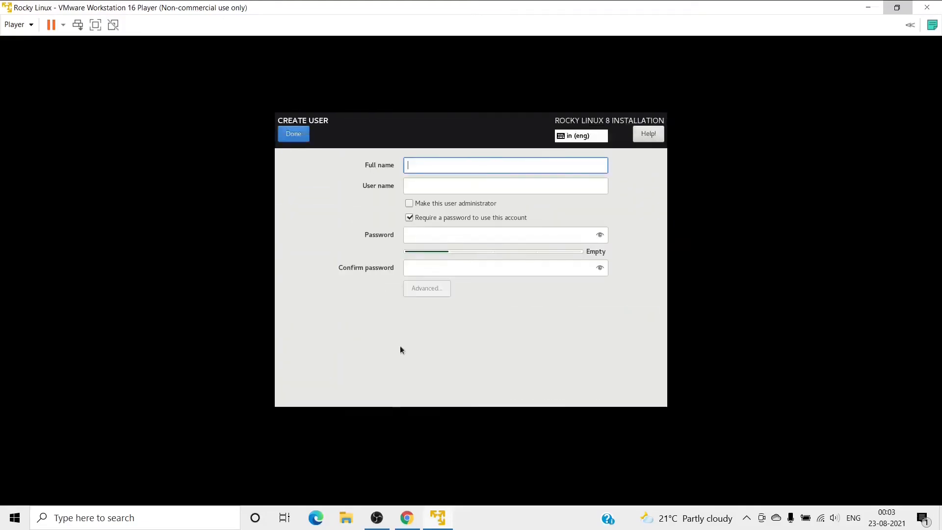
pyautogui.write('sharad')
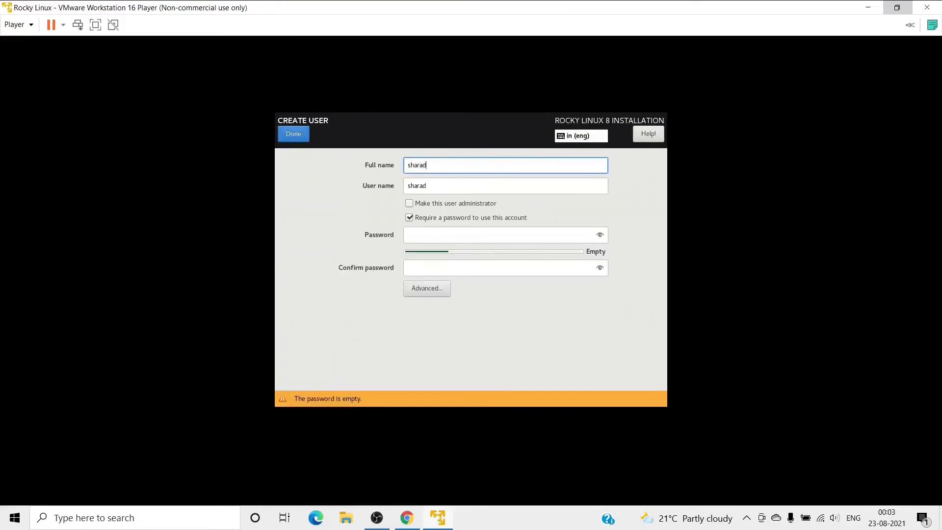
pyautogui.press('Tab')
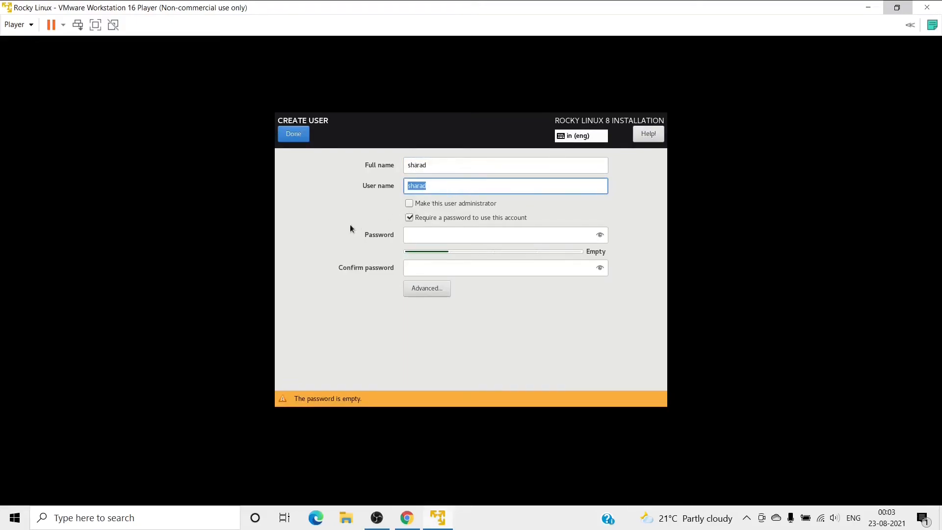
pyautogui.click(407, 203)
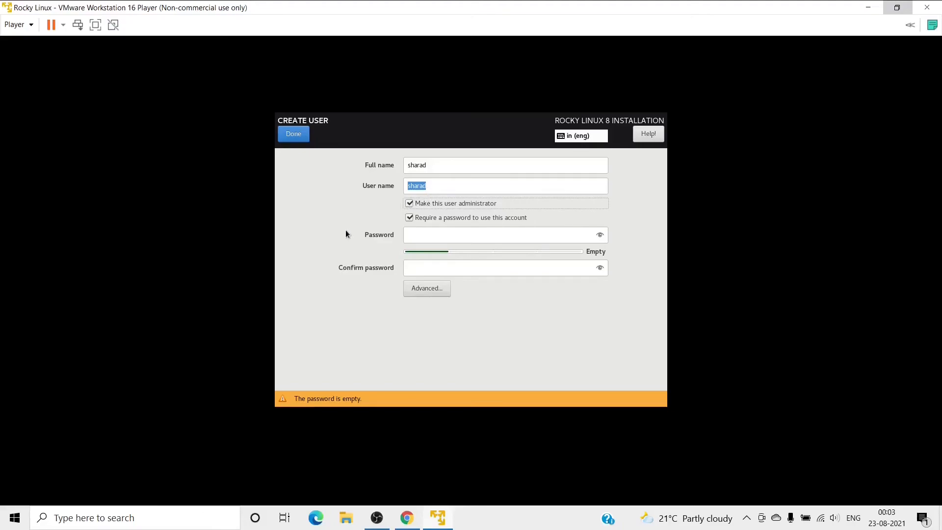
# Set and confirm the user's account password, then view the advanced user settings.
pyautogui.click(410, 235)
pyautogui.write('123456')
pyautogui.click(414, 268)
pyautogui.write('123456')
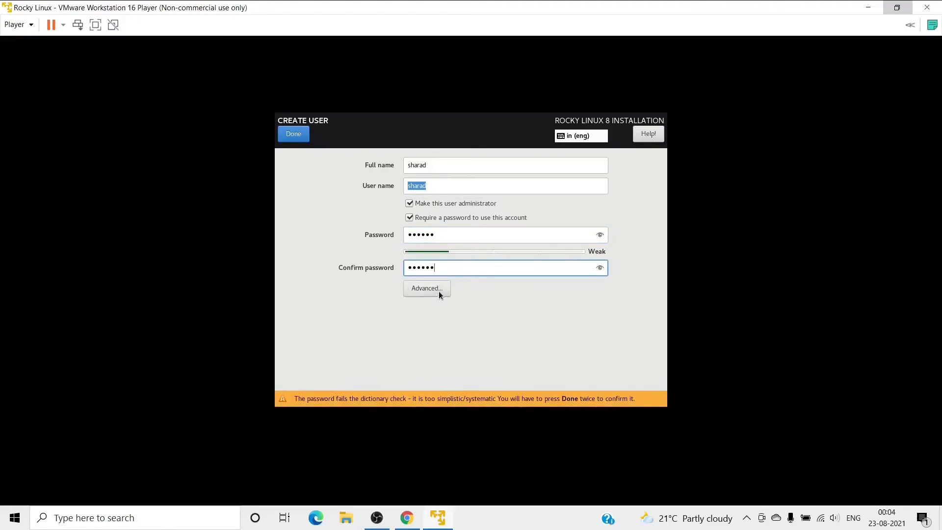
pyautogui.click(426, 289)
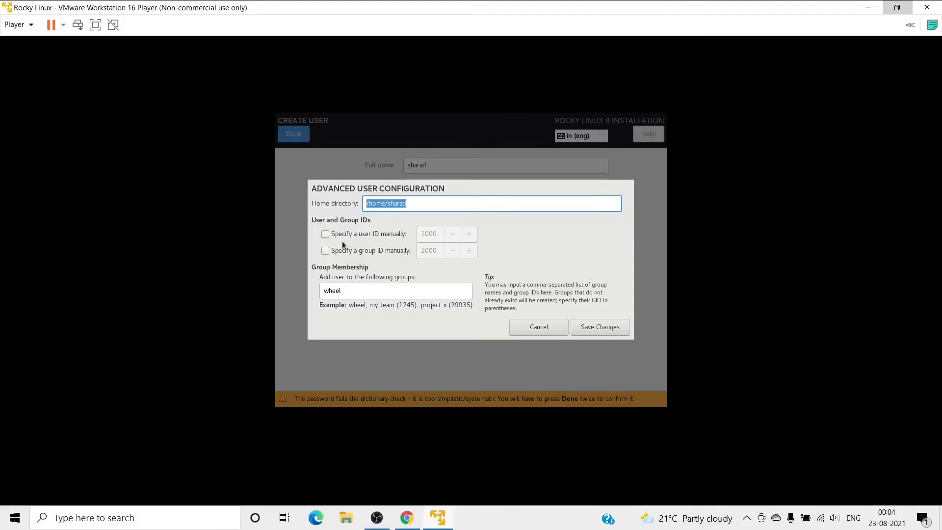
# Leave manual user and group IDs turned off and check the wheel group membership.
pyautogui.click(328, 234)
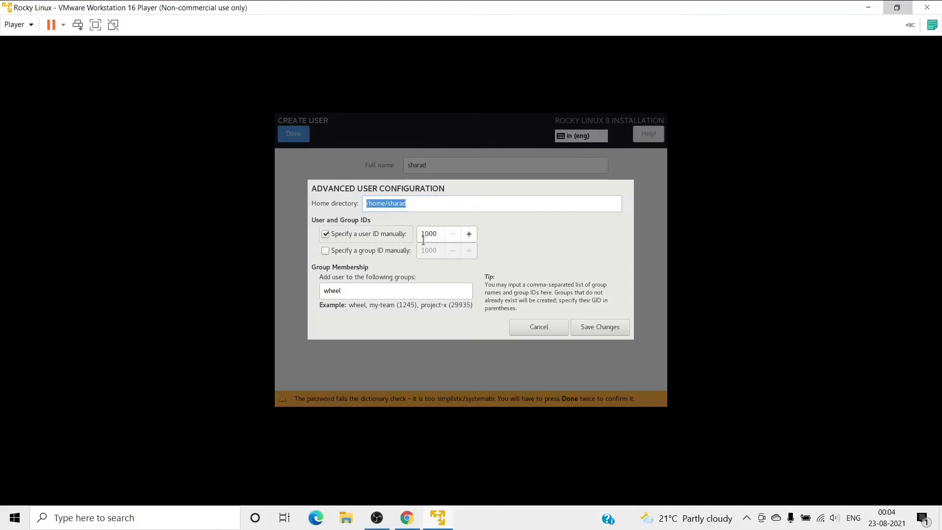
pyautogui.click(329, 250)
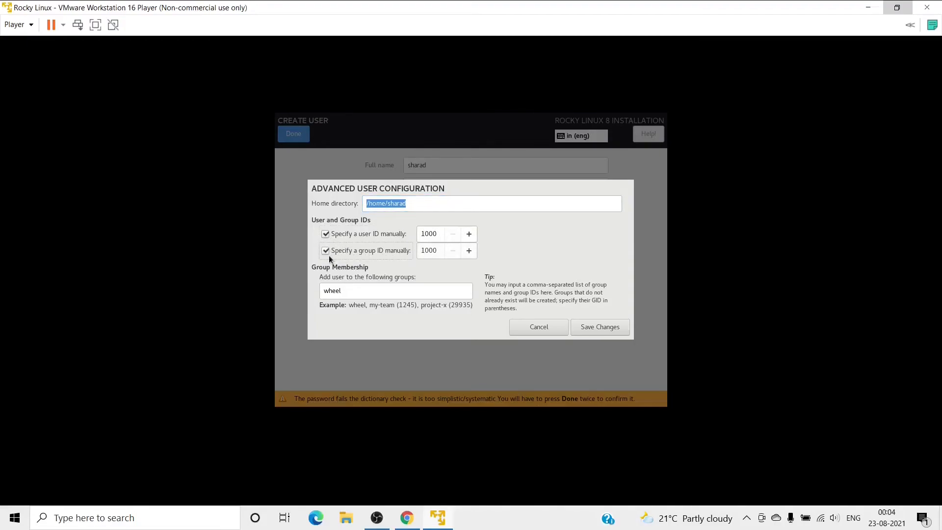
pyautogui.click(329, 251)
pyautogui.click(325, 251)
pyautogui.click(326, 235)
pyautogui.click(326, 250)
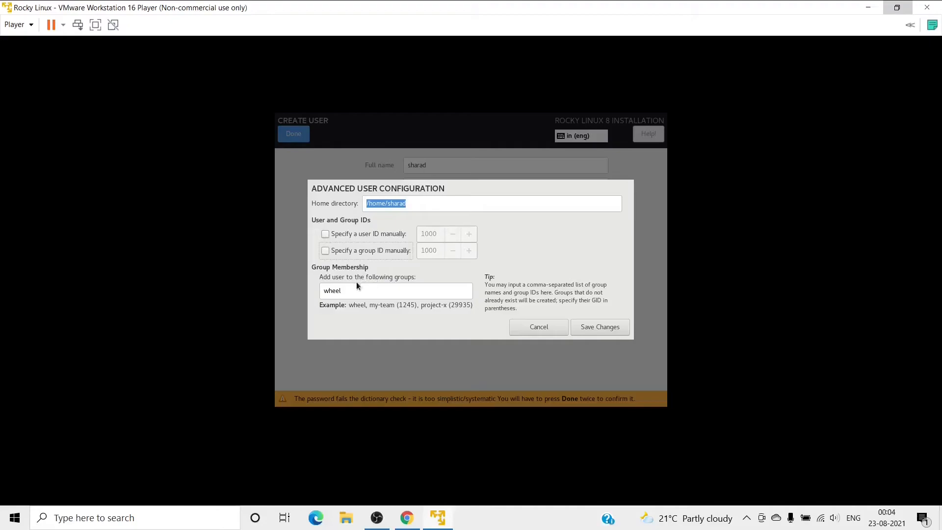
pyautogui.click(348, 292)
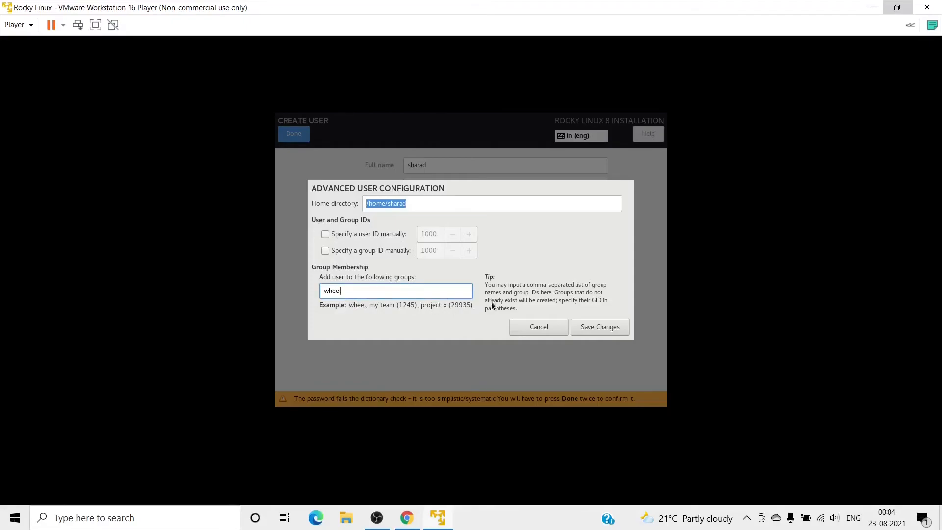
# Cancel the advanced settings, then submit the user and accept the weak password.
pyautogui.click(524, 331)
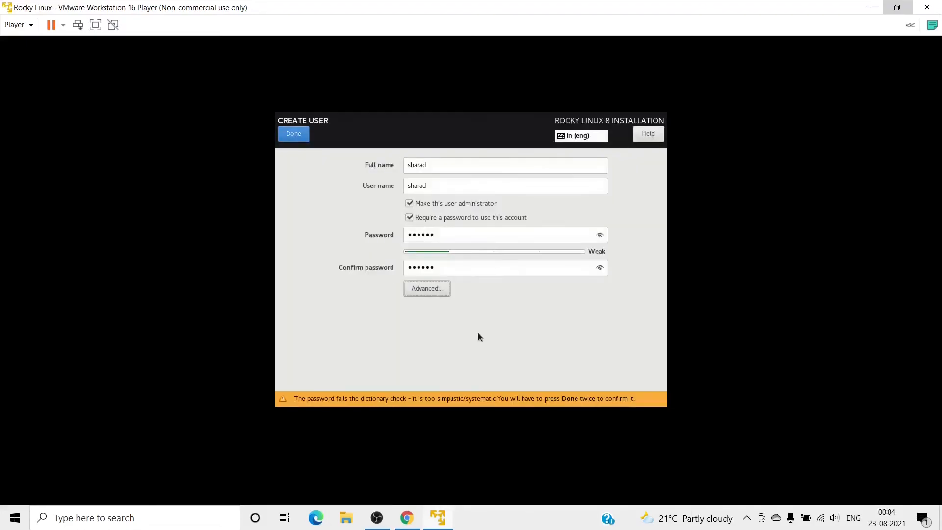
pyautogui.click(291, 141)
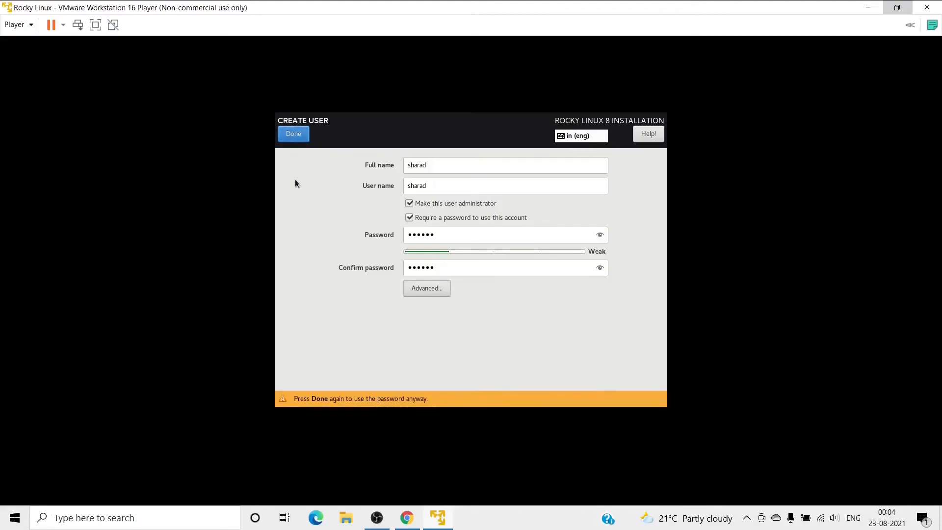
pyautogui.click(295, 135)
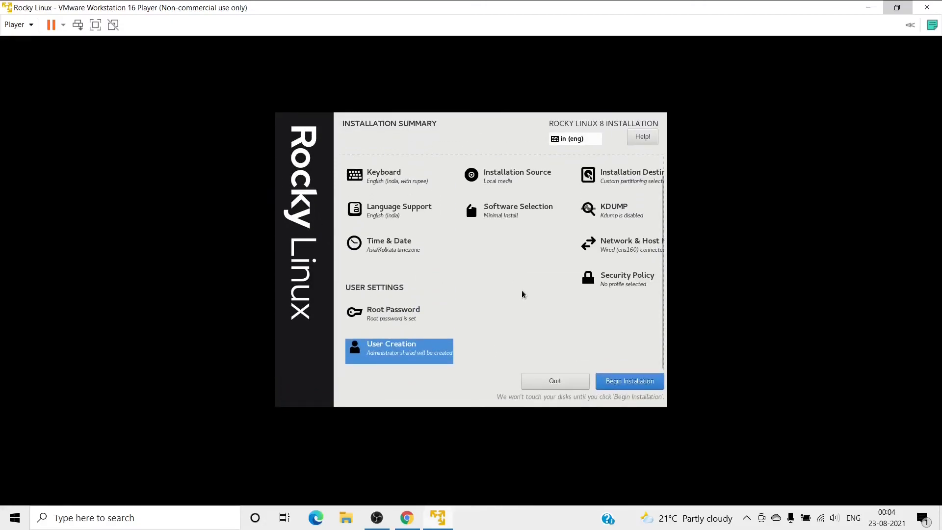
# Begin the Rocky Linux installation and reboot the VM once it completes.
pyautogui.click(618, 382)
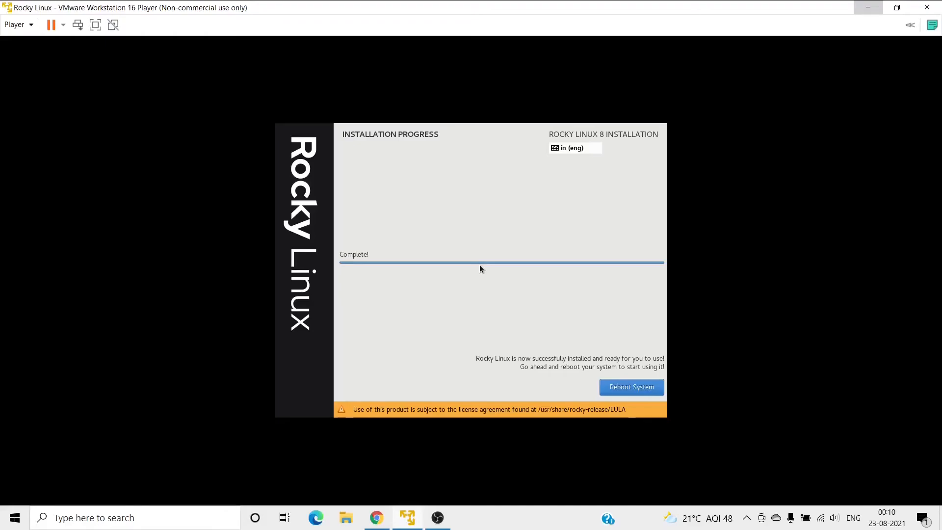
pyautogui.click(608, 392)
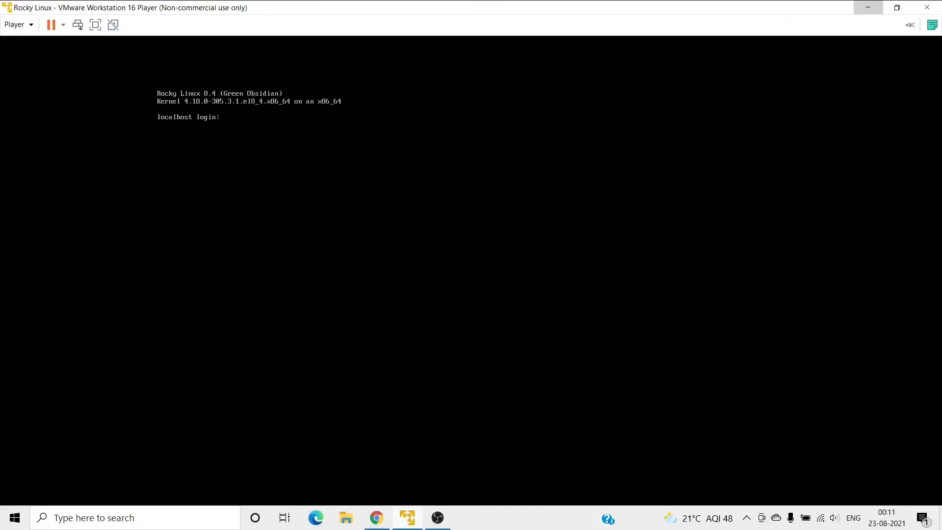
# Log in as root, run getenforce, and check systemctl status firewalld.
pyautogui.write('root')
pyautogui.press('Return')
pyautogui.press('Return')
pyautogui.press('Return')
pyautogui.press('Return')
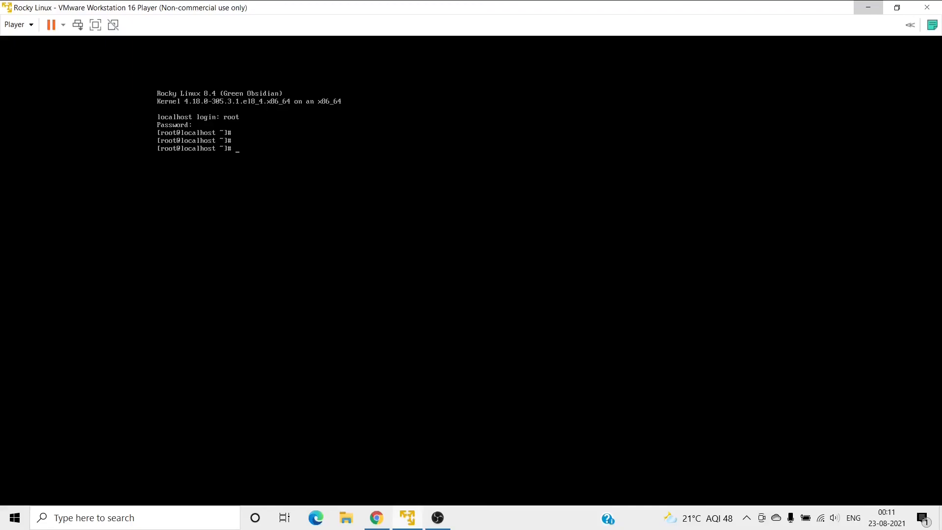
pyautogui.write('getenforce')
pyautogui.press('Return')
pyautogui.press('Return')
pyautogui.press('Return')
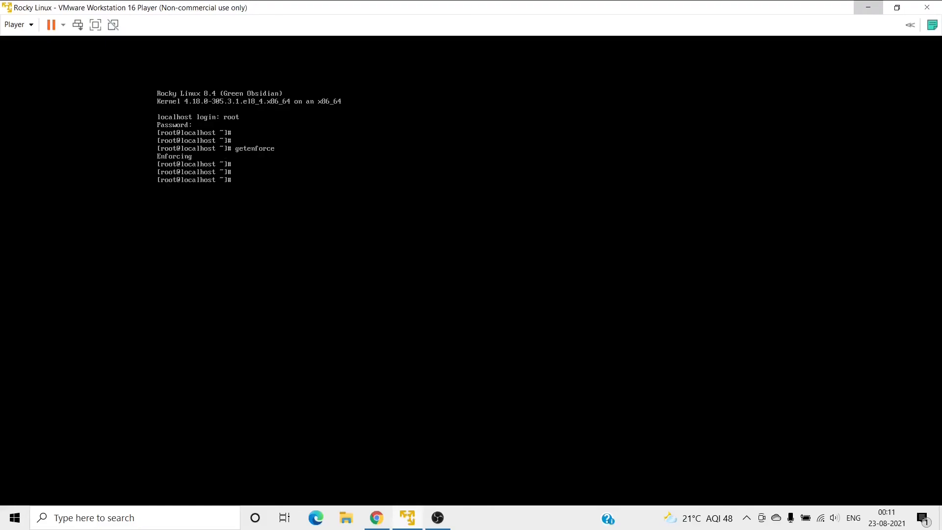
pyautogui.write('systemctl status firewalld')
pyautogui.press('Return')
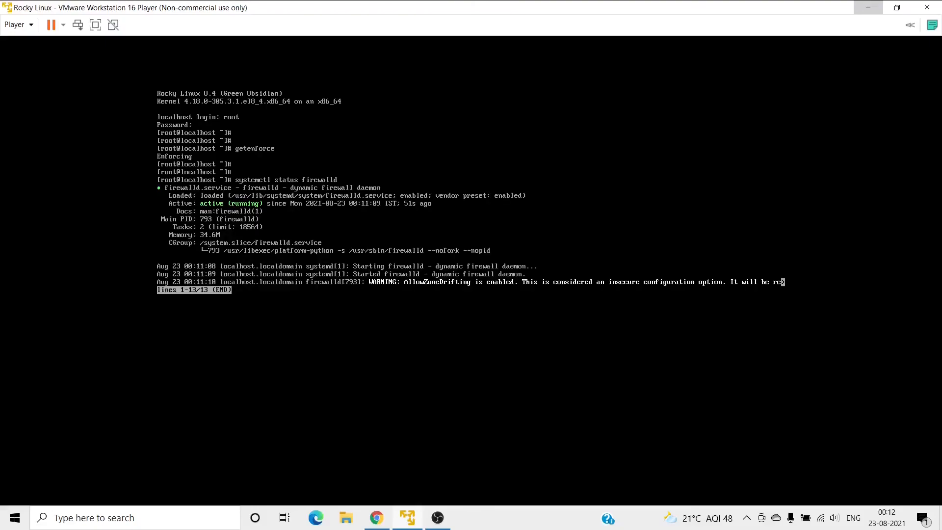
pyautogui.press('q')
pyautogui.press('Return')
pyautogui.press('Return')
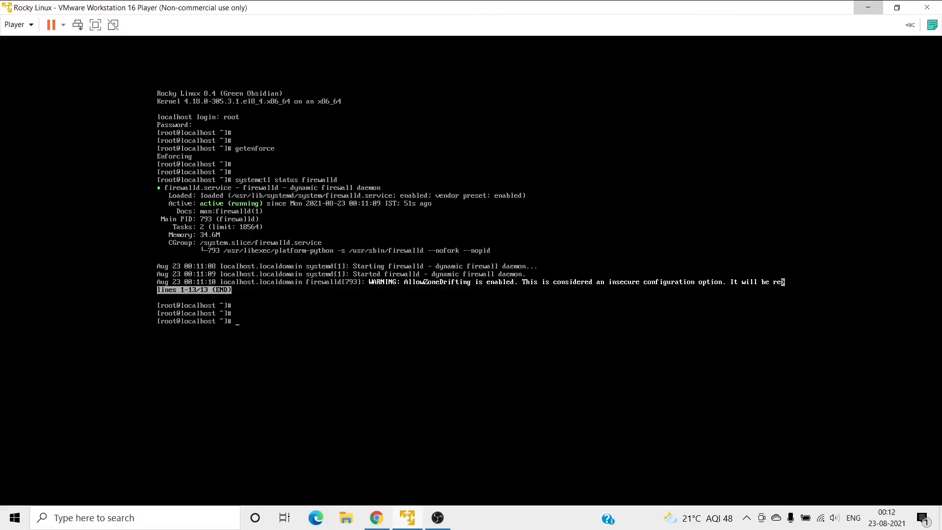
# Run cat /etc/passwd to list the user accounts, including the new administrator.
pyautogui.write('cat /etc/passwd')
pyautogui.press('Return')
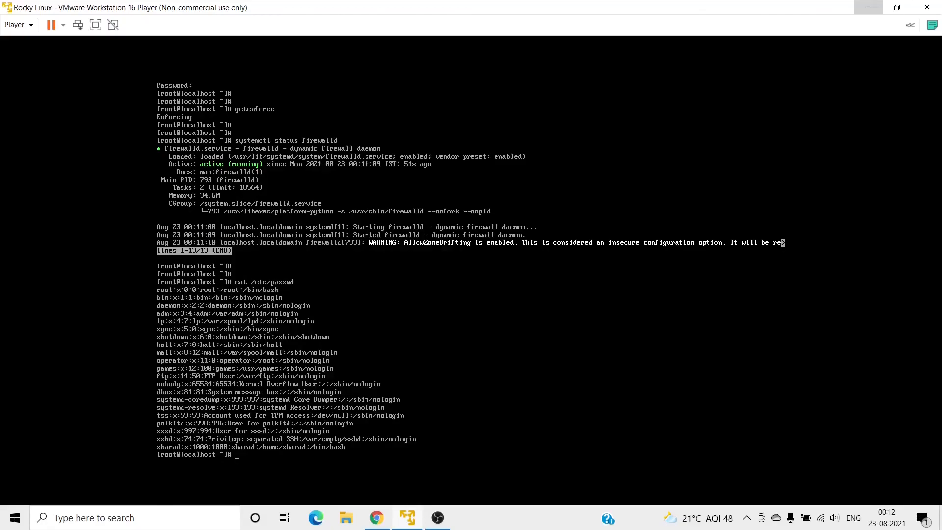
pyautogui.press('Return')
pyautogui.press('Return')
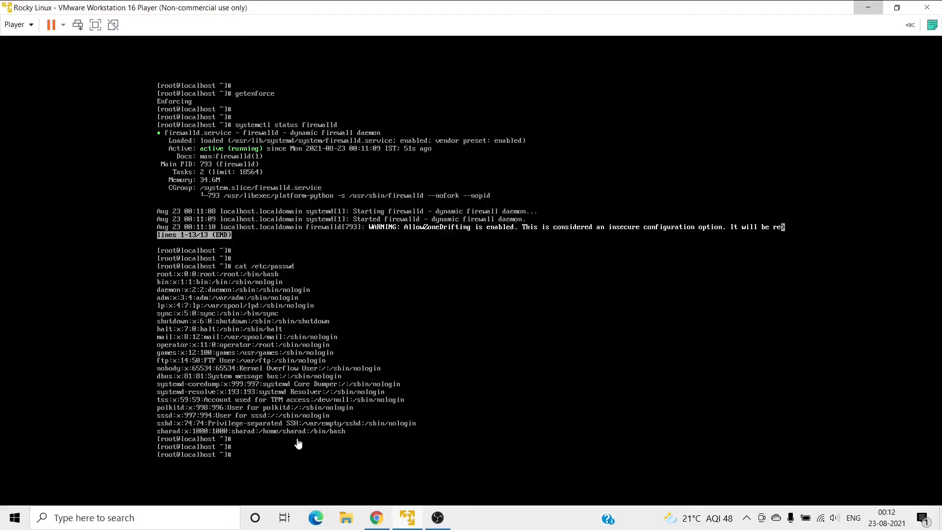
# Clear the root console, then run df -Th and free -m to review partitions and memory.
pyautogui.click(566, 351)
pyautogui.write('clear')
pyautogui.press('Return')
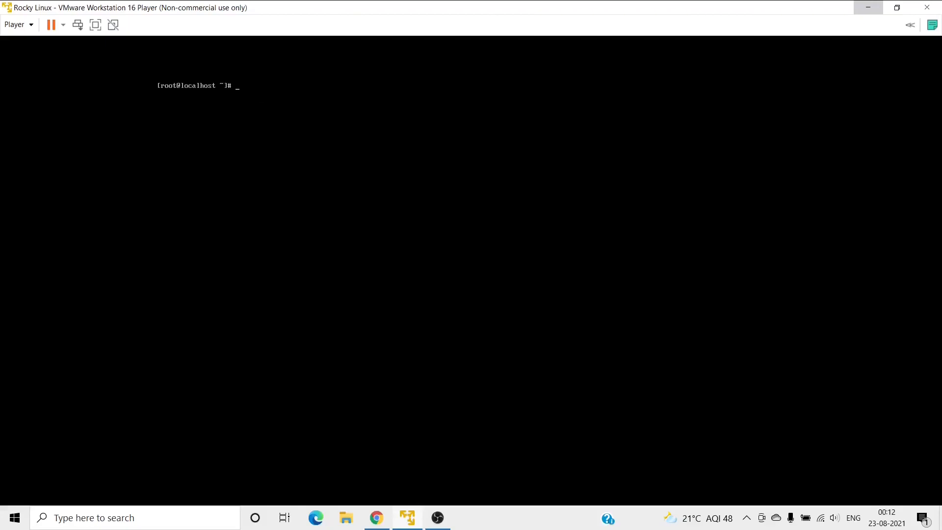
pyautogui.press('Return')
pyautogui.write('df -Th')
pyautogui.press('Return')
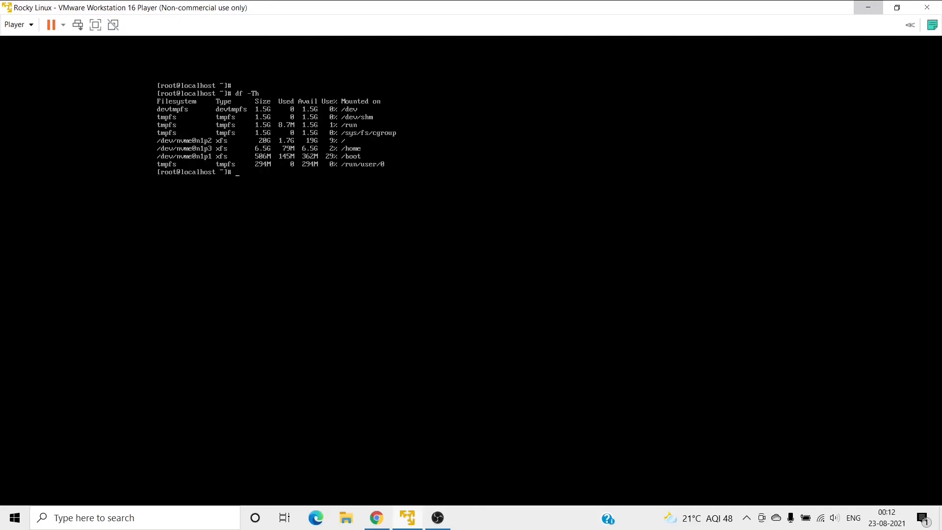
pyautogui.press('Return')
pyautogui.press('Return')
pyautogui.press('Return')
pyautogui.write('free -m')
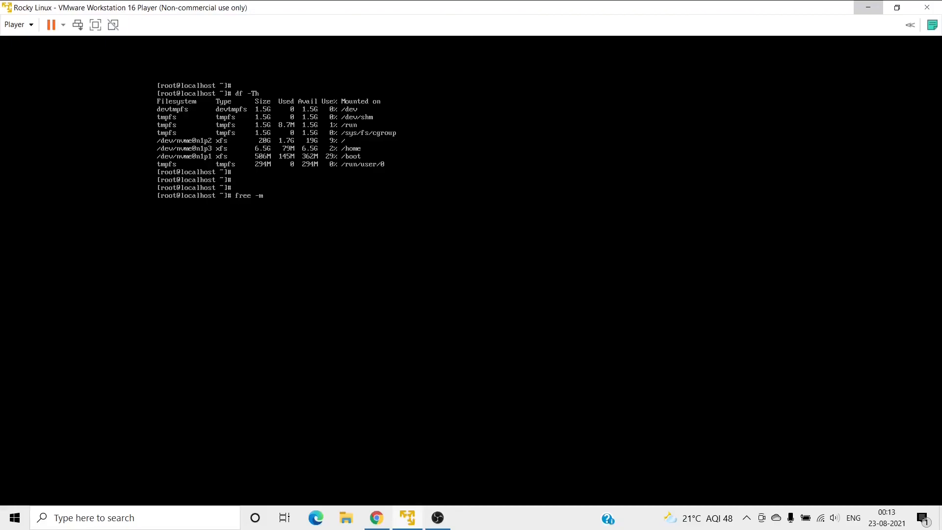
pyautogui.press('Return')
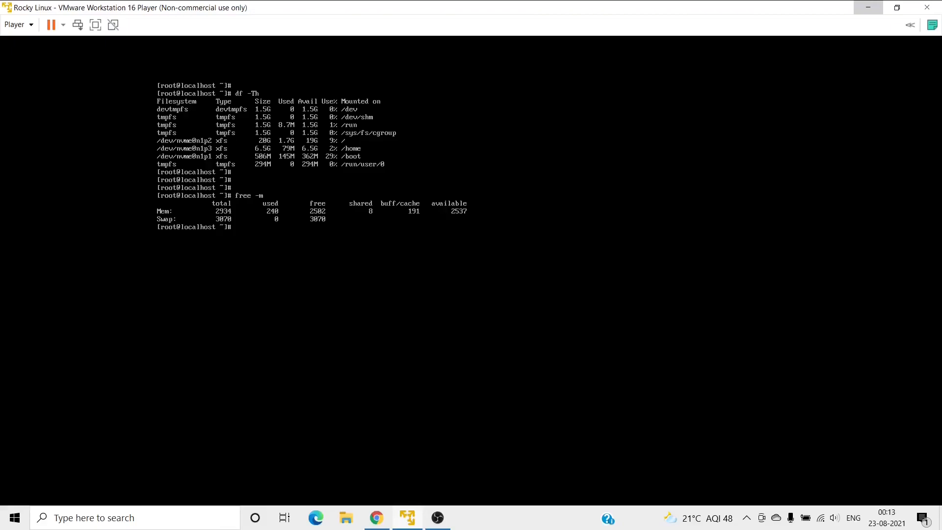
# Clear the screen and log root out back to the localhost login prompt.
pyautogui.hotkey('ctrl', 'l')
pyautogui.press('Return')
pyautogui.press('Return')
pyautogui.press('Return')
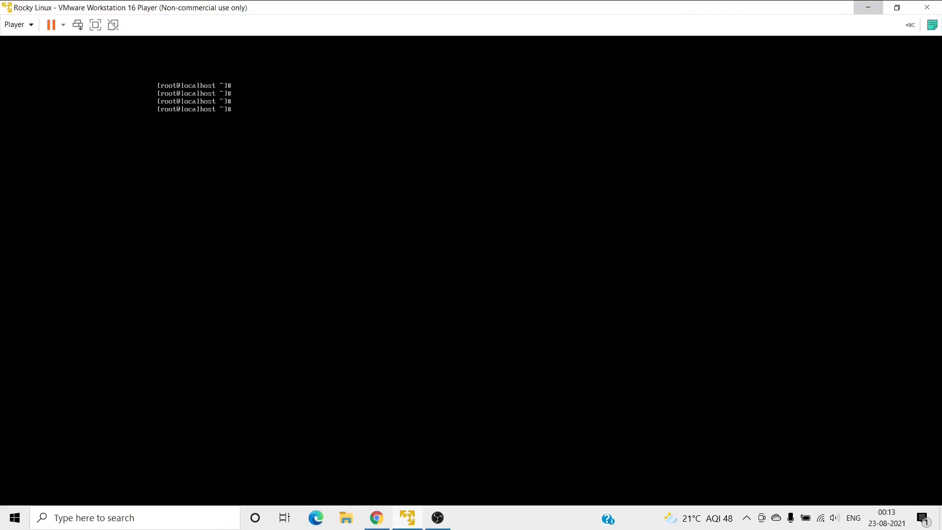
pyautogui.write('logout')
pyautogui.press('Return')
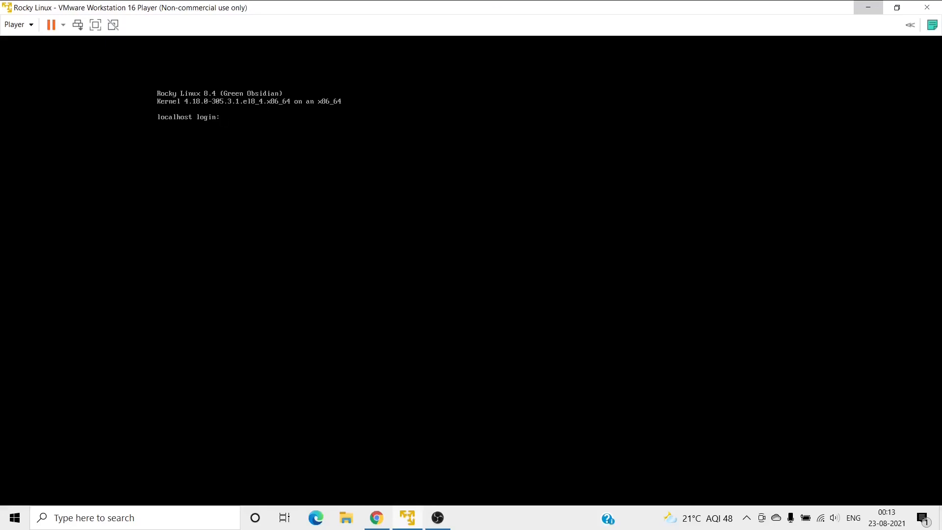